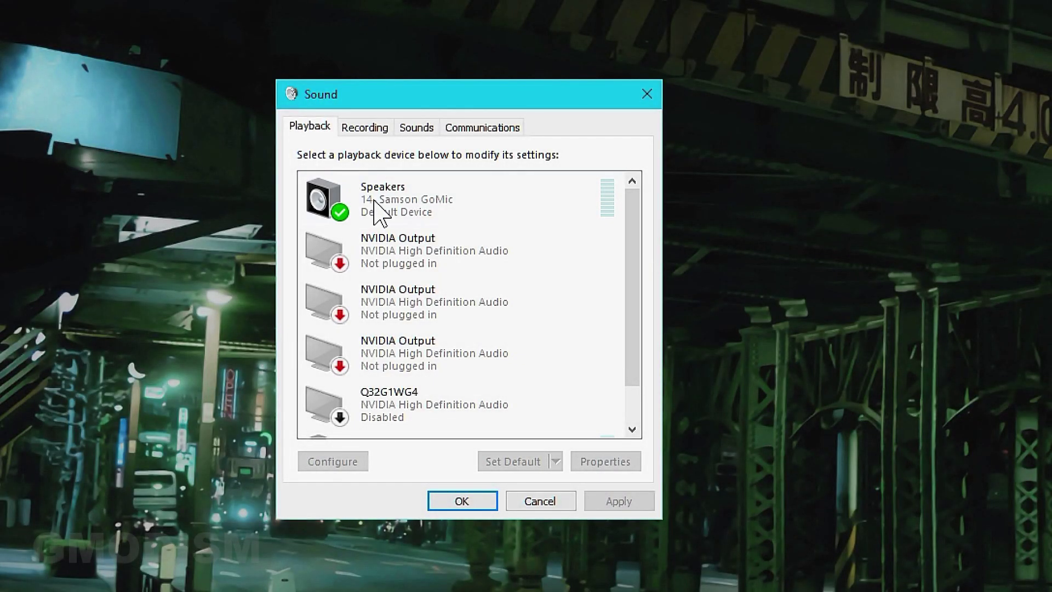
# - Run Test on the Realtek Speakers and dismiss the 'Failed to play test tone' error
pyautogui.click(368, 132)
pyautogui.click(308, 129)
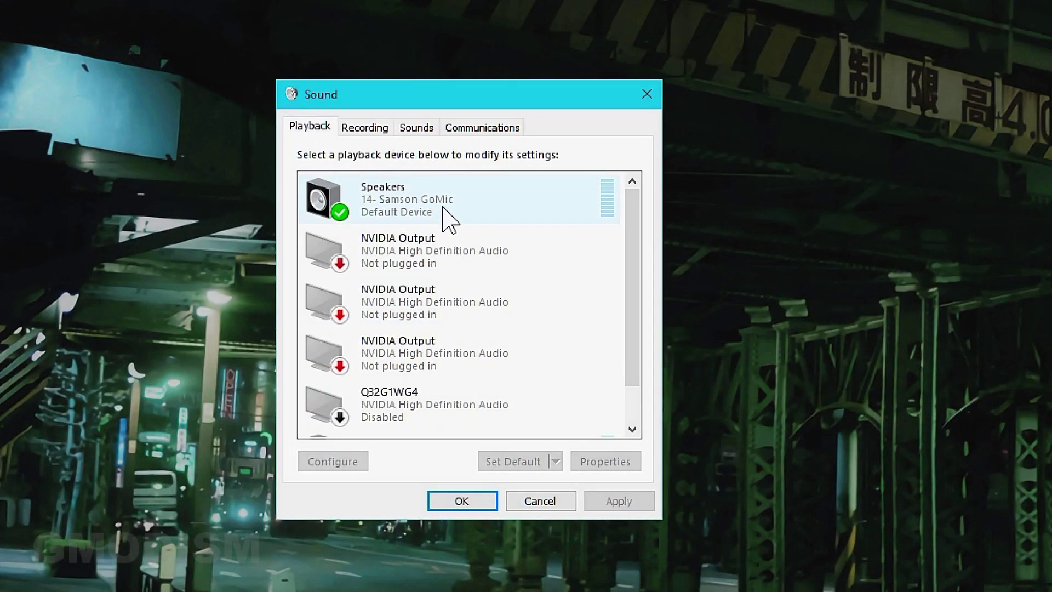
pyautogui.scroll(-1, 447, 214)
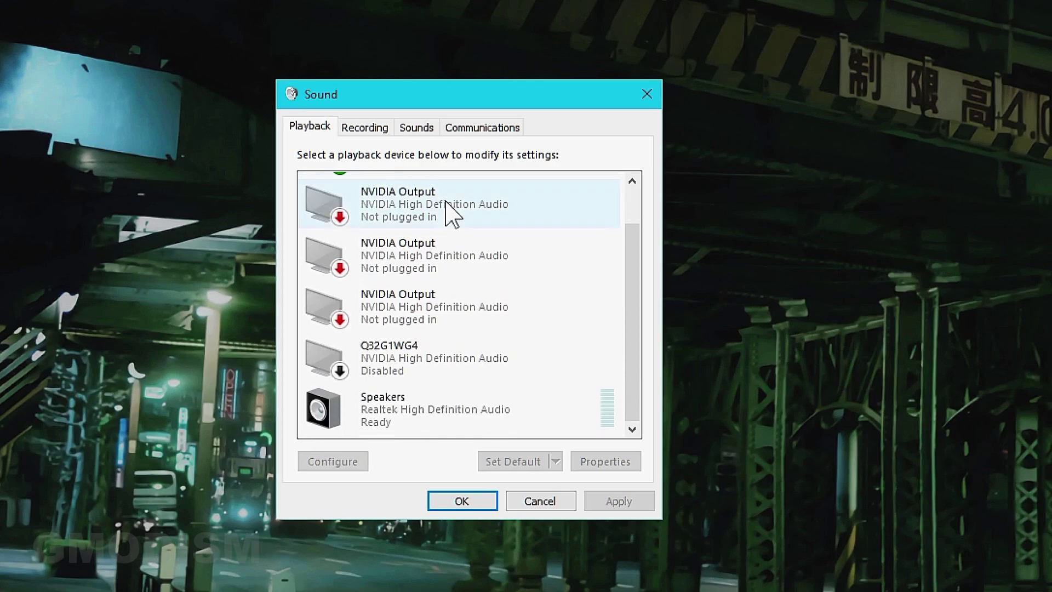
pyautogui.rightClick(447, 402)
pyautogui.click(527, 438)
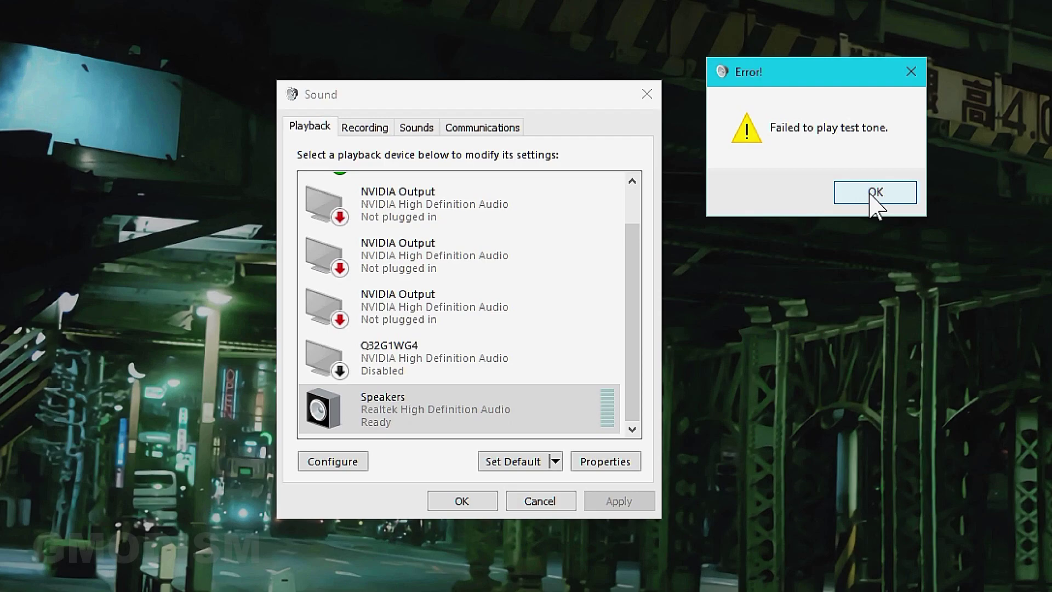
pyautogui.click(875, 192)
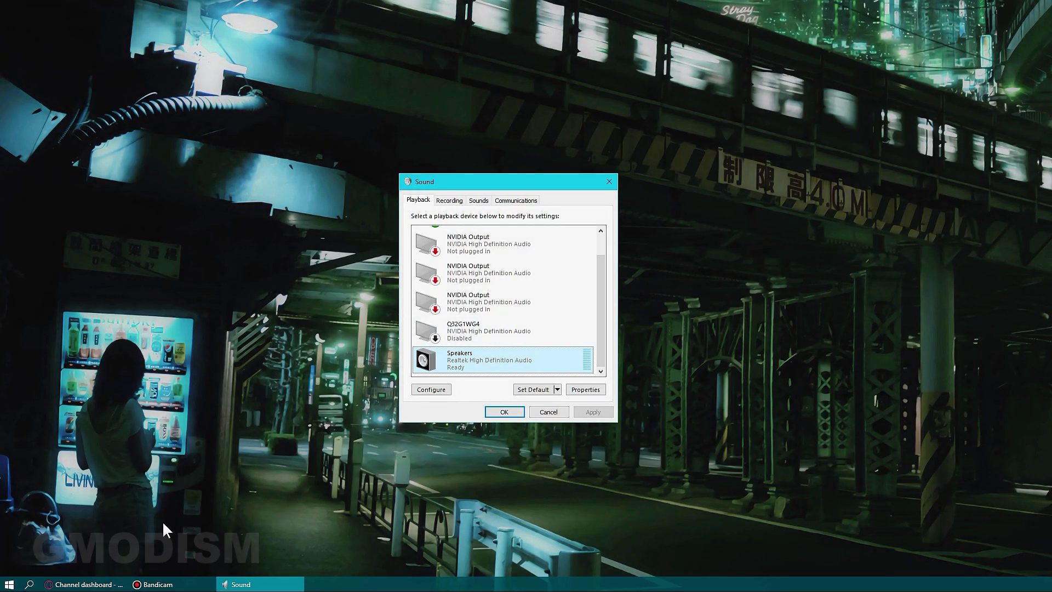
pyautogui.rightClick(8, 583)
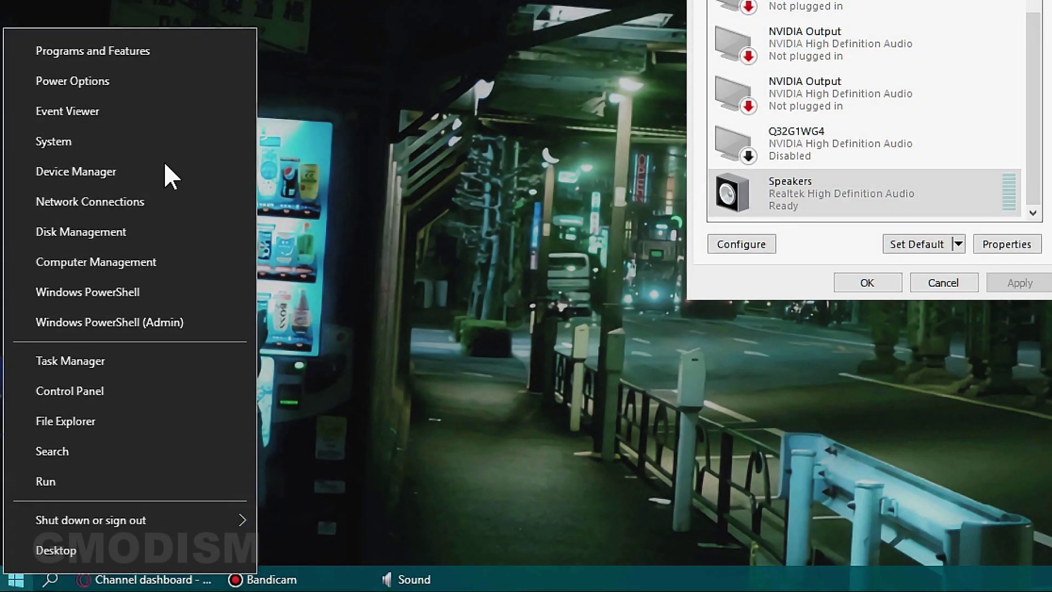
# - Open Device Manager with Sound, video and game controllers expanded, beside the Sound panel
pyautogui.click(71, 351)
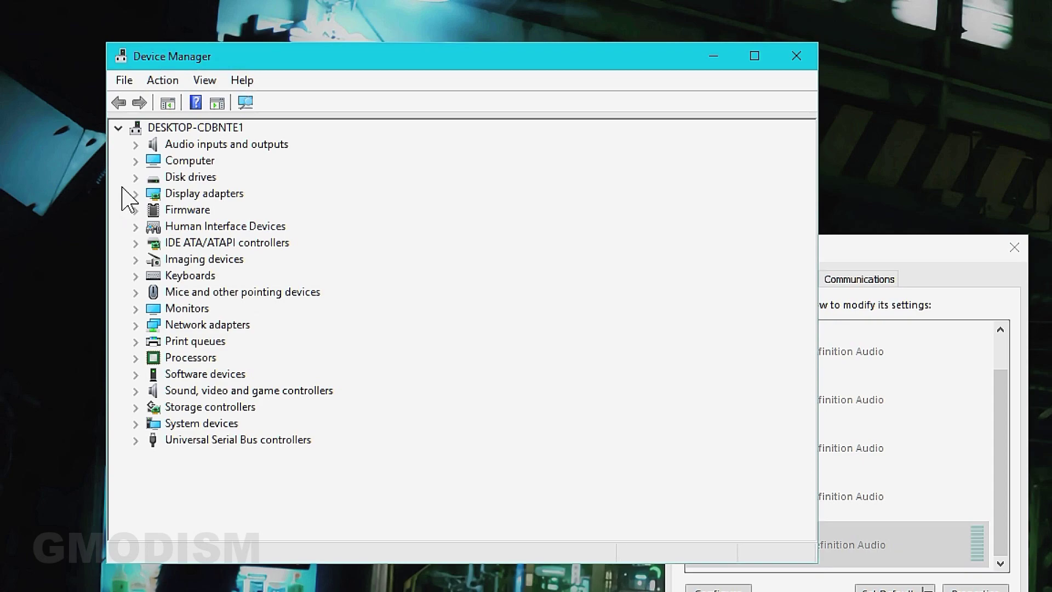
pyautogui.doubleClick(148, 390)
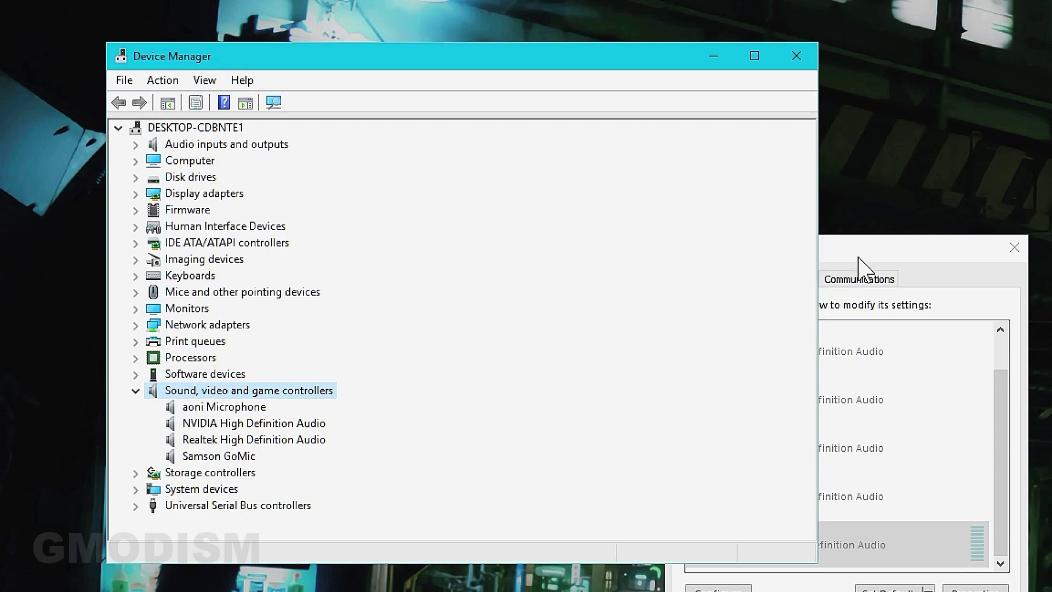
pyautogui.moveTo(860, 263); pyautogui.dragTo(1051, 247)
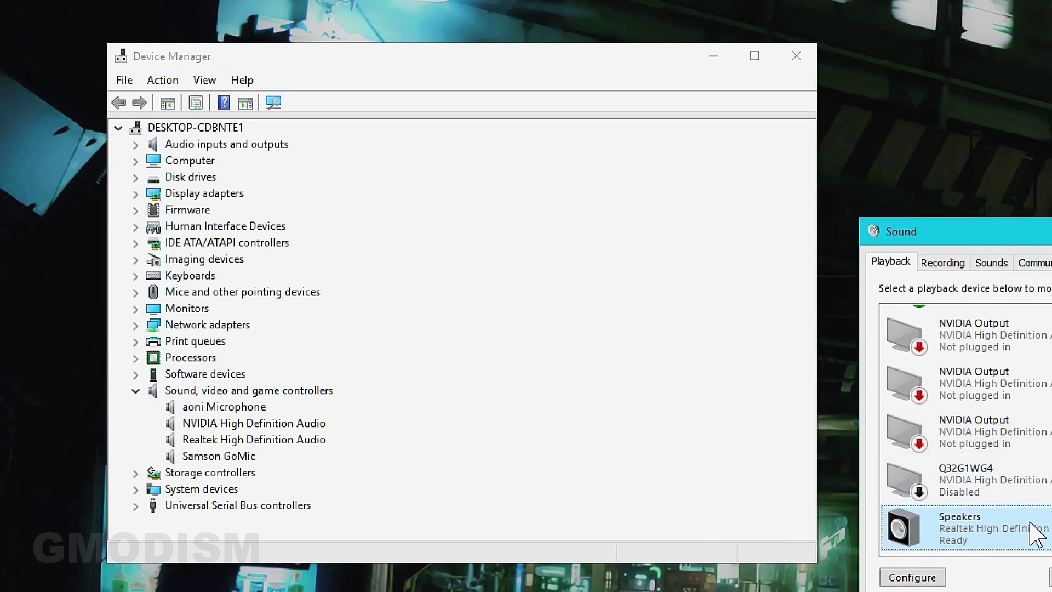
# - Review the Realtek High Definition Audio properties: General, Driver, Details and Events tabs
pyautogui.doubleClick(268, 441)
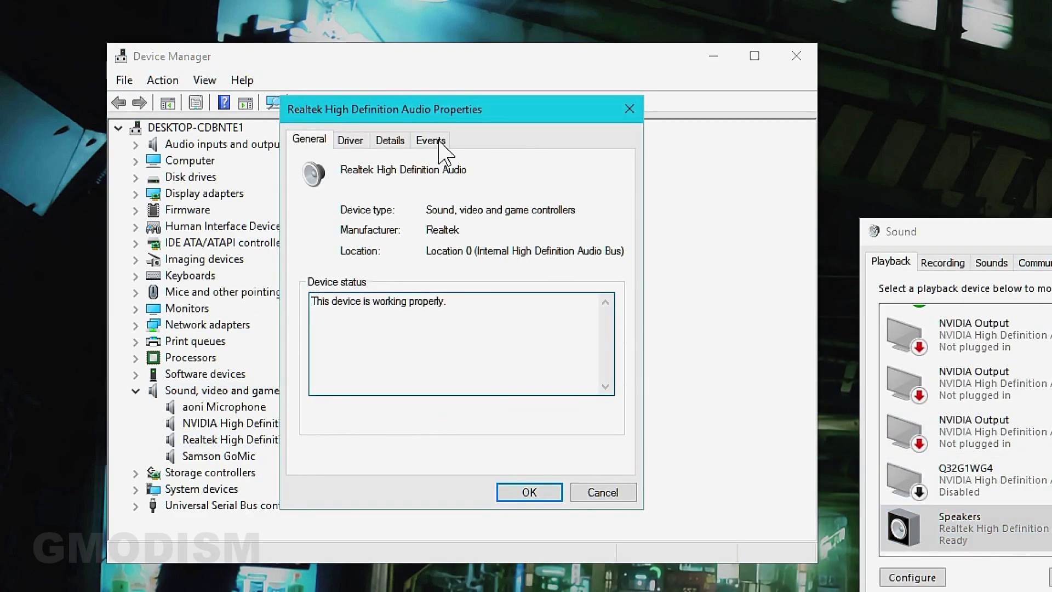
pyautogui.click(350, 141)
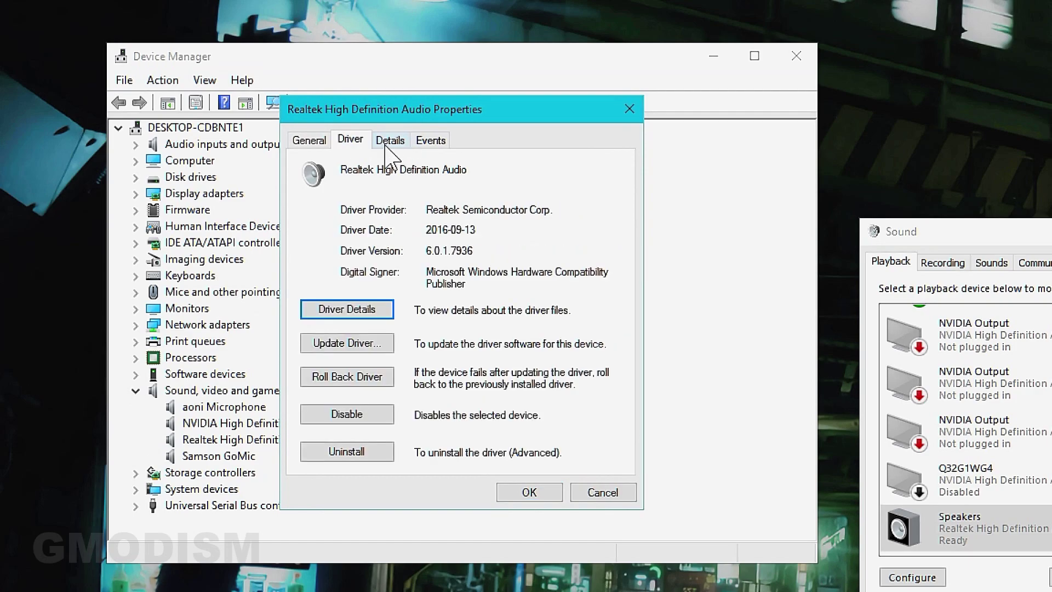
pyautogui.click(430, 142)
pyautogui.click(311, 141)
pyautogui.click(428, 141)
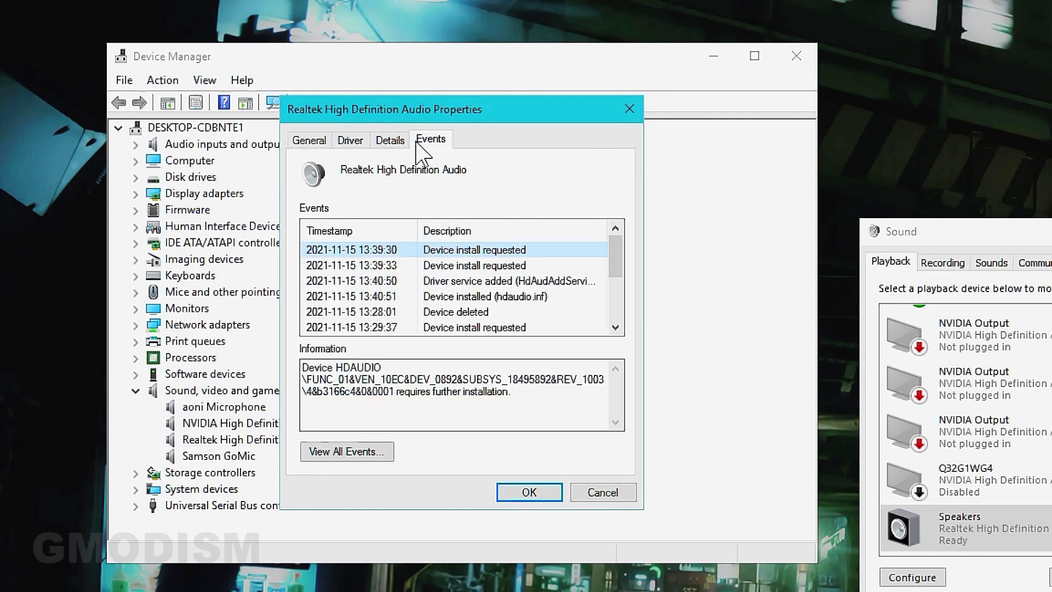
pyautogui.click(387, 142)
pyautogui.click(354, 142)
pyautogui.click(405, 141)
pyautogui.click(431, 141)
pyautogui.click(309, 142)
pyautogui.click(629, 109)
# - Search automatically for a newer Realtek audio driver; Windows says the best is installed
pyautogui.rightClick(235, 442)
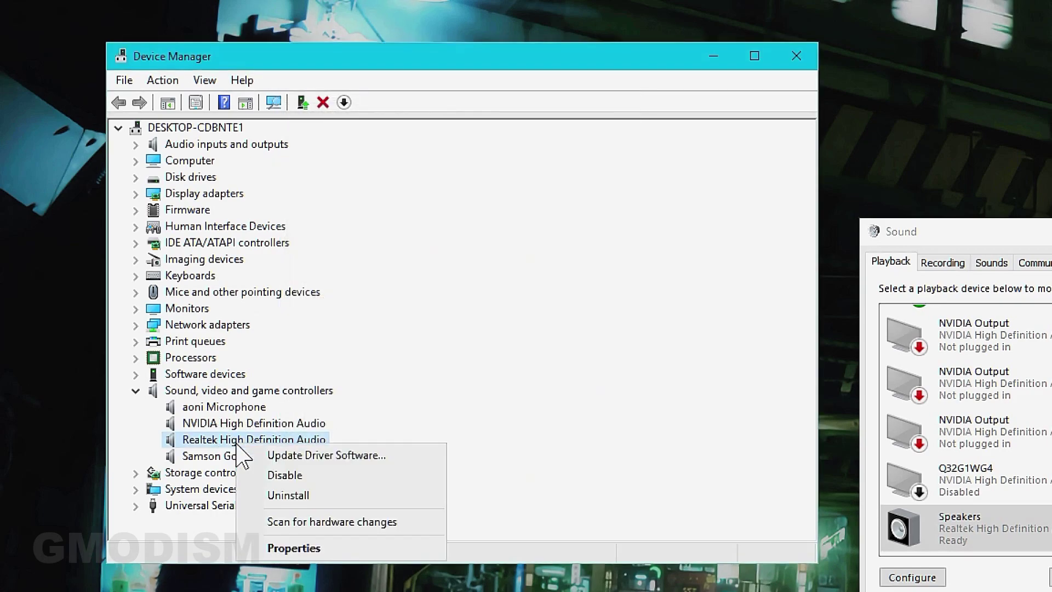
pyautogui.click(336, 456)
pyautogui.click(402, 264)
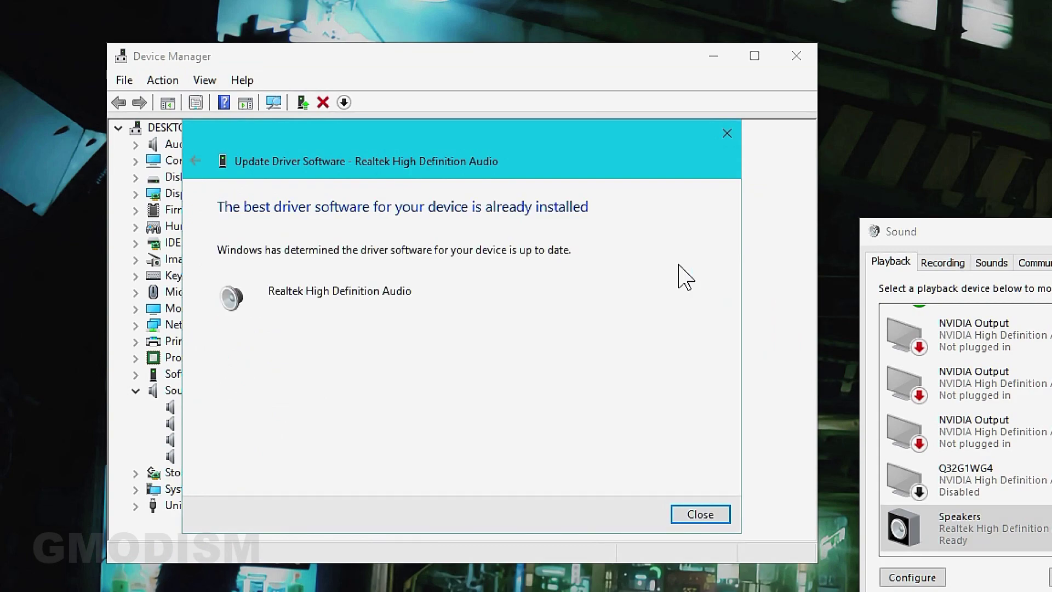
pyautogui.click(699, 516)
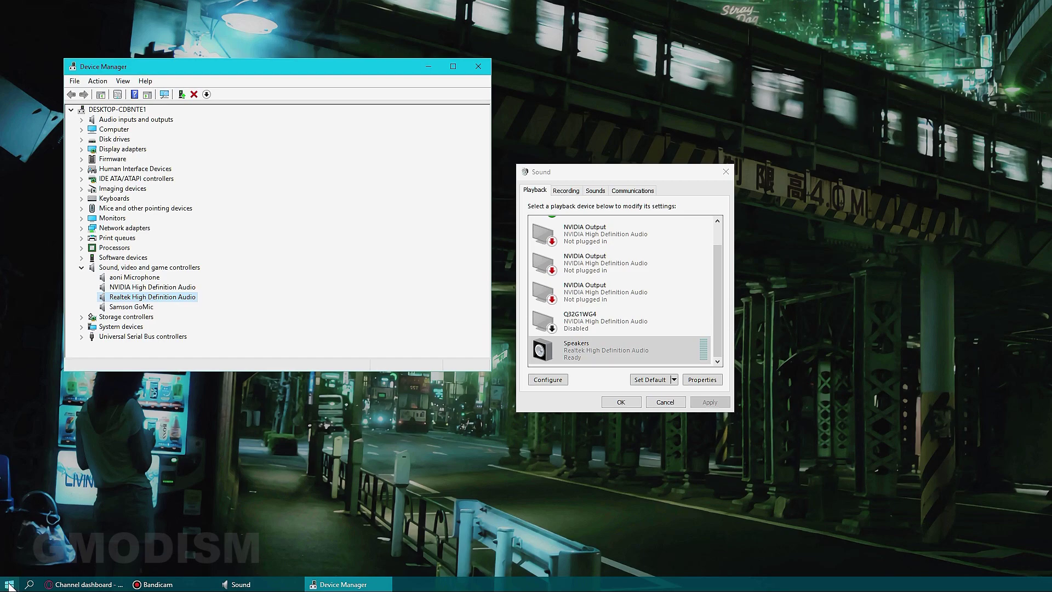
pyautogui.click(9, 586)
pyautogui.write('systeminfo')
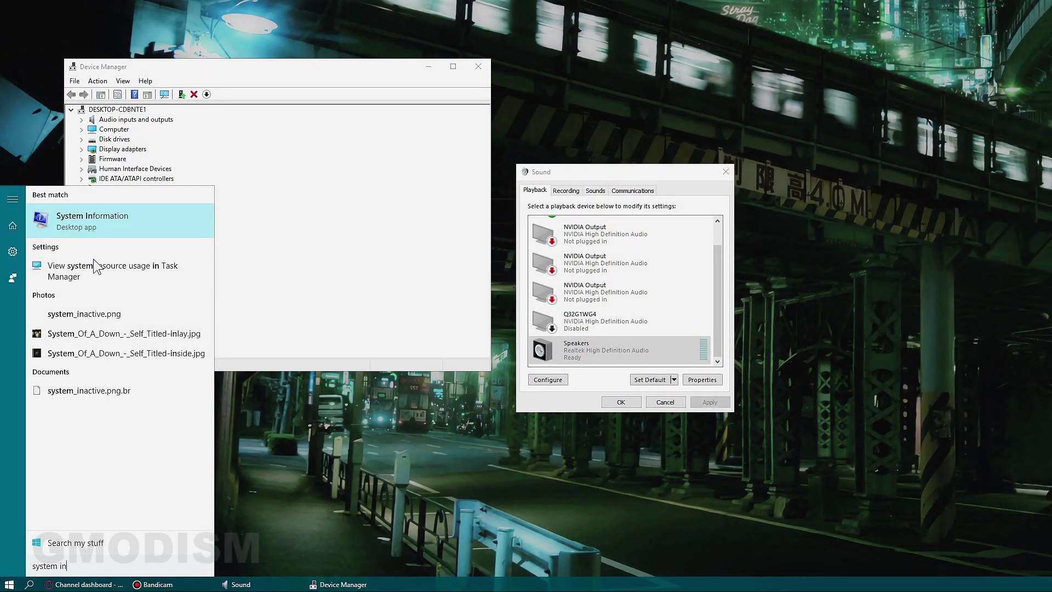
# - Open System Information and check BaseBoard Manufacturer (ASRock), Name and Model (Not Available)
pyautogui.click(110, 228)
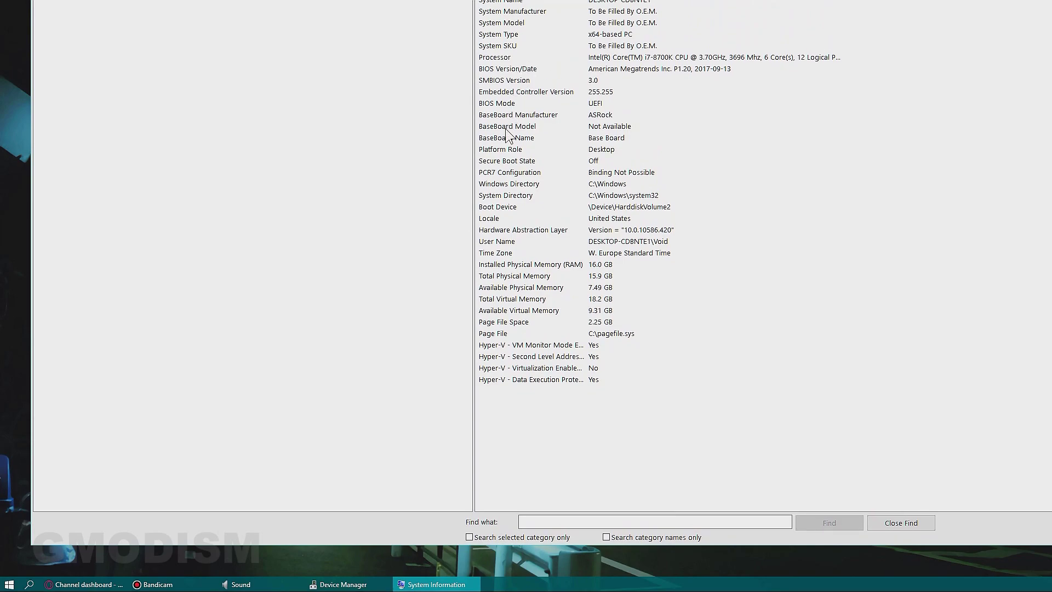
pyautogui.click(519, 125)
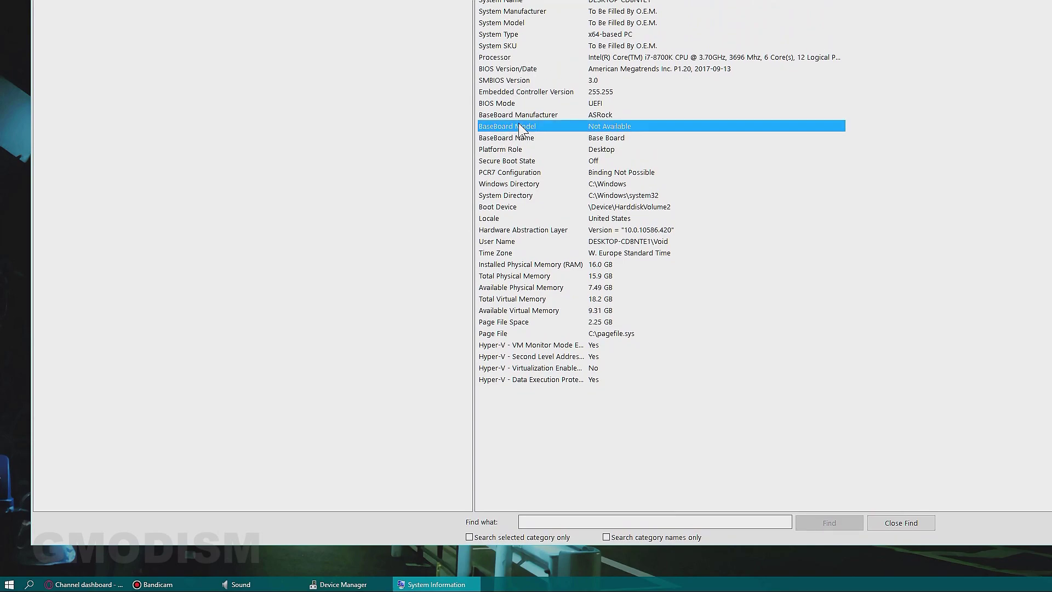
pyautogui.click(606, 136)
pyautogui.click(608, 116)
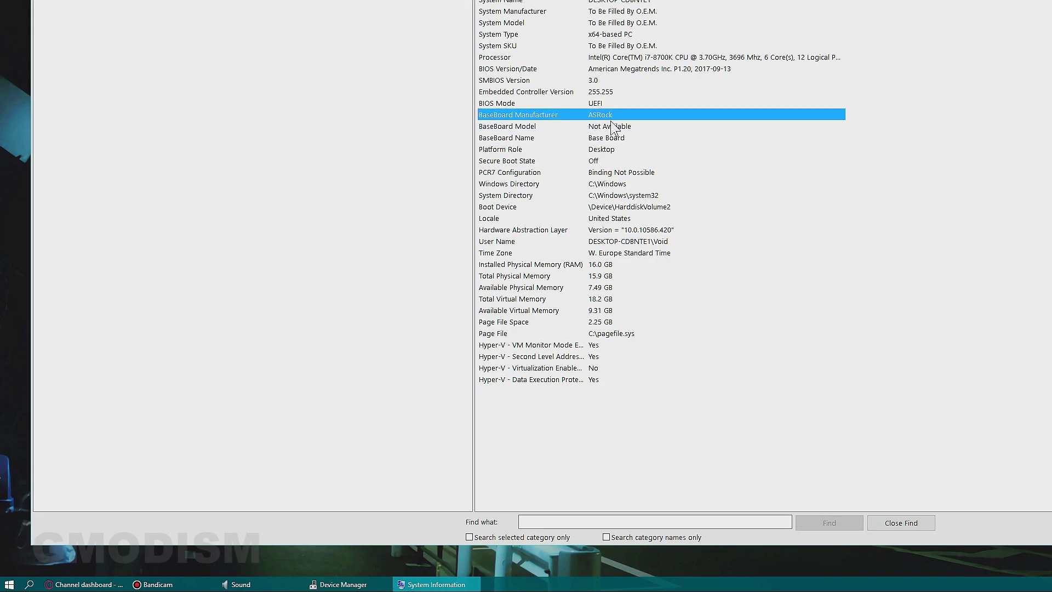
pyautogui.click(615, 126)
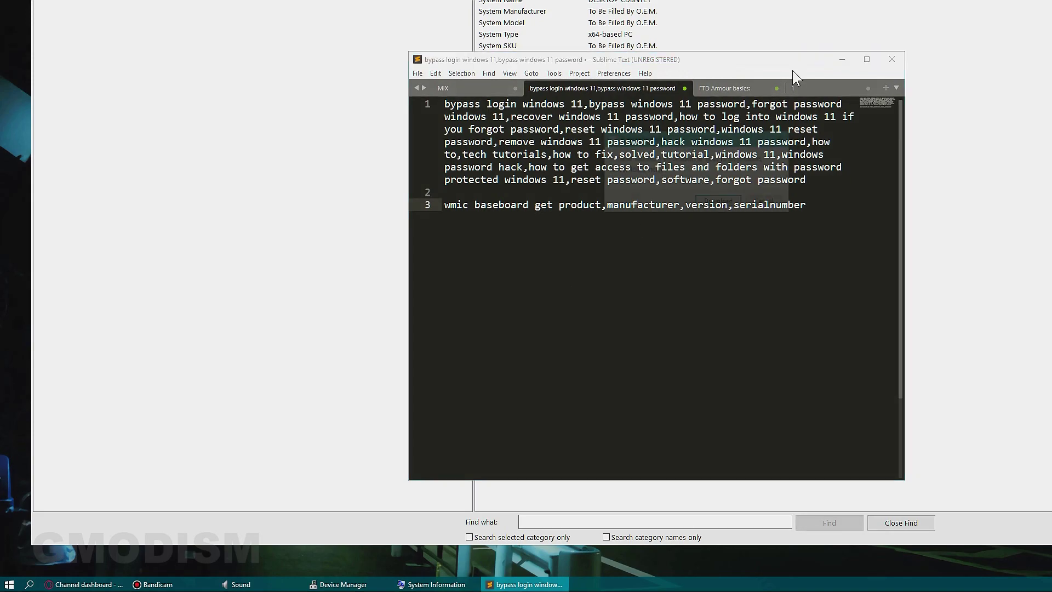
# - Select the 'wmic baseboard get product,manufacturer,version,serialnumber' line in the Sublime Text note
pyautogui.click(767, 202)
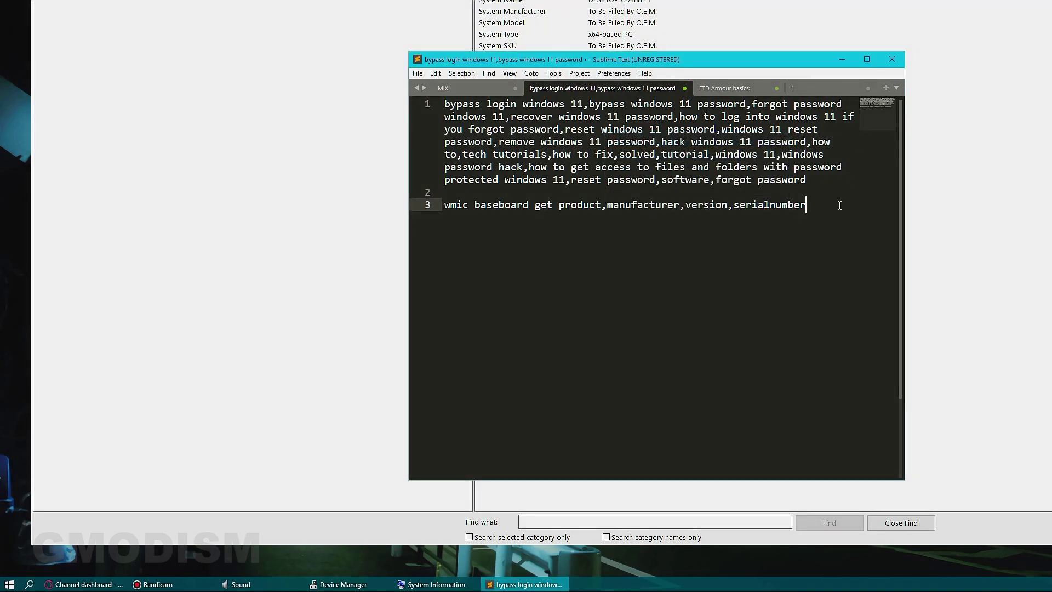
pyautogui.tripleClick(474, 213)
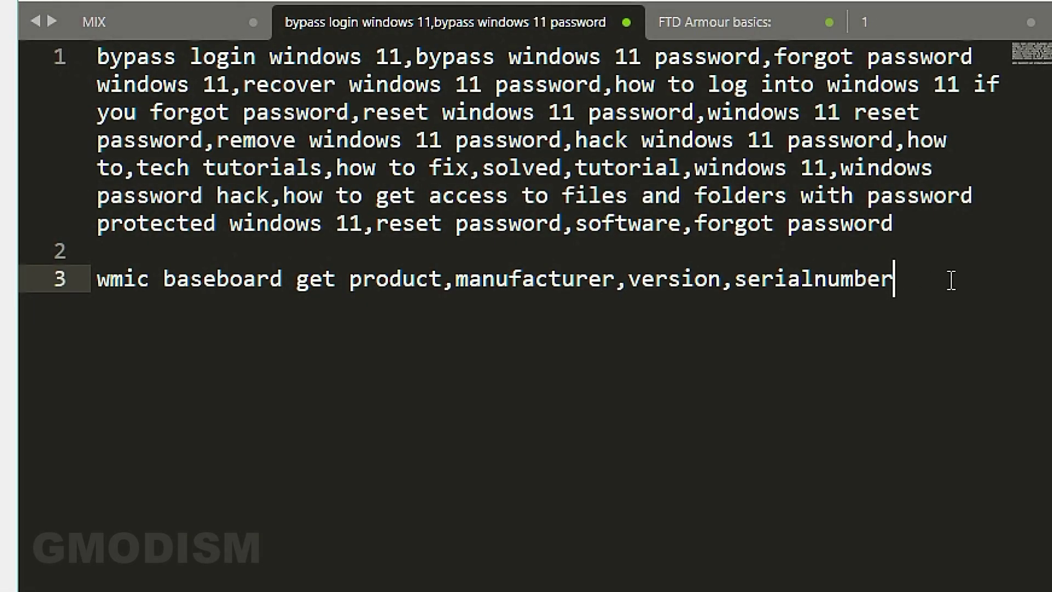
pyautogui.hotkey('shift', 'Home')
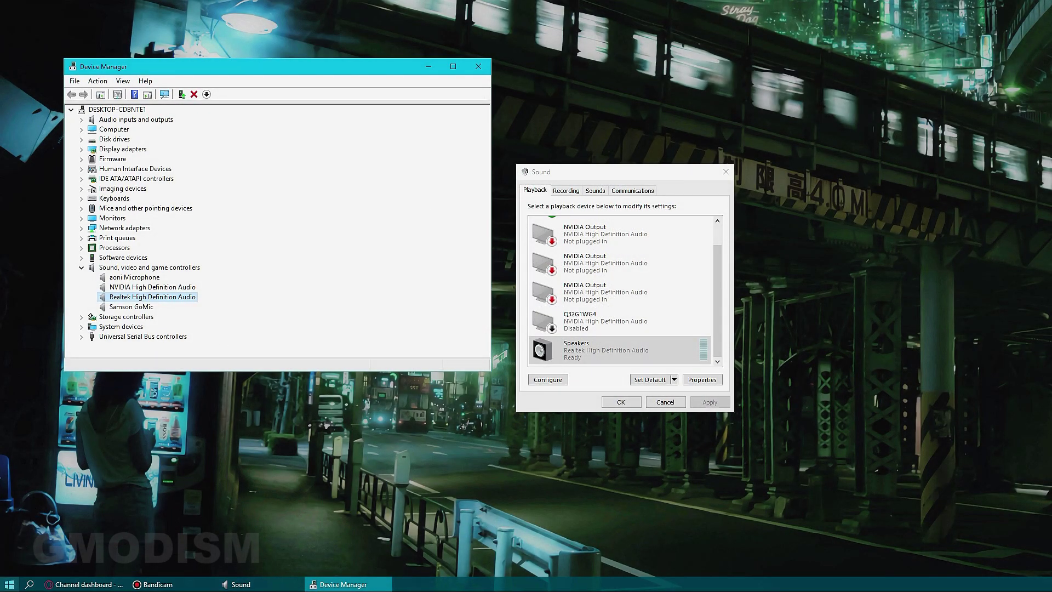
# - Run 'wmic baseboard get product,manufacturer,version,serialnumber' in an administrator PowerShell
pyautogui.rightClick(7, 585)
pyautogui.click(97, 436)
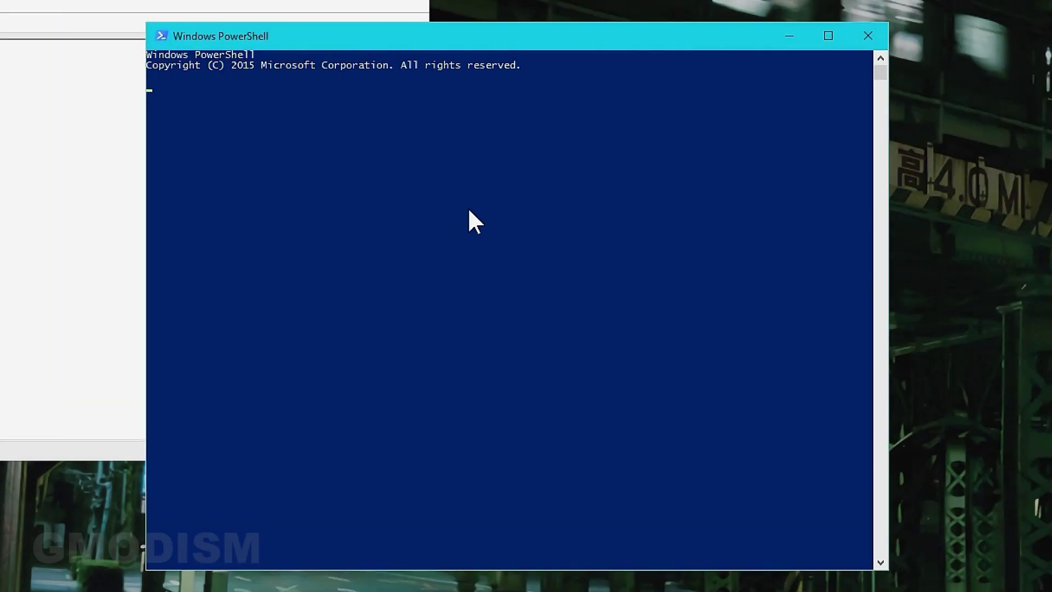
pyautogui.hotkey('ctrl', 'v')
pyautogui.press('Return')
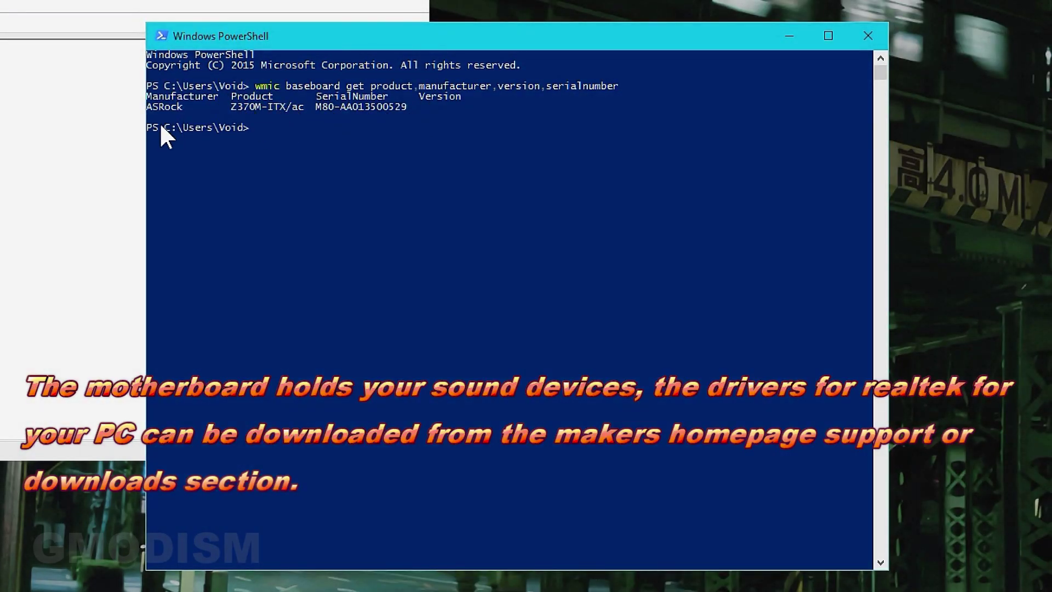
# - Copy the Z370M-ITX/ac motherboard model from the output and close PowerShell
pyautogui.moveTo(163, 106); pyautogui.dragTo(284, 108)
pyautogui.click(282, 106)
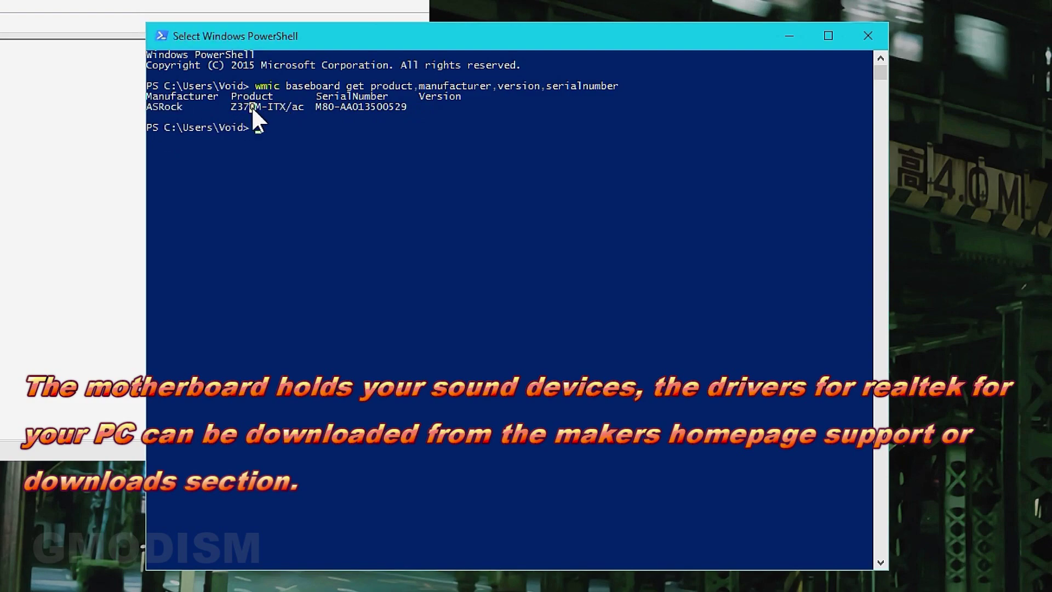
pyautogui.click(312, 107)
pyautogui.moveTo(471, 109); pyautogui.dragTo(108, 99)
pyautogui.click(319, 117)
pyautogui.moveTo(311, 107); pyautogui.dragTo(460, 117)
pyautogui.click(512, 107)
pyautogui.moveTo(230, 97); pyautogui.dragTo(305, 105)
pyautogui.rightClick(307, 115)
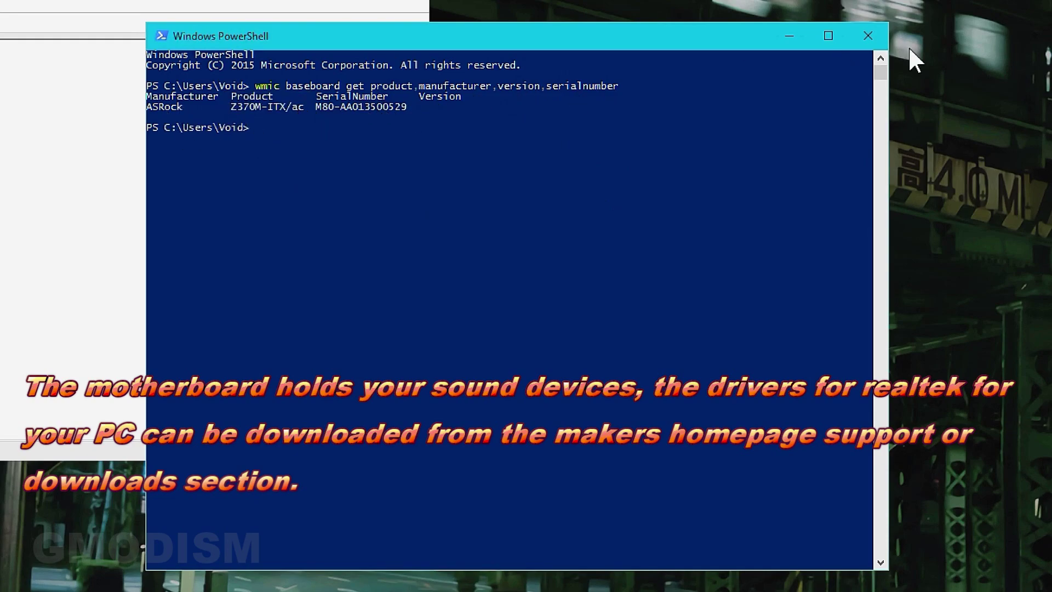
pyautogui.click(880, 33)
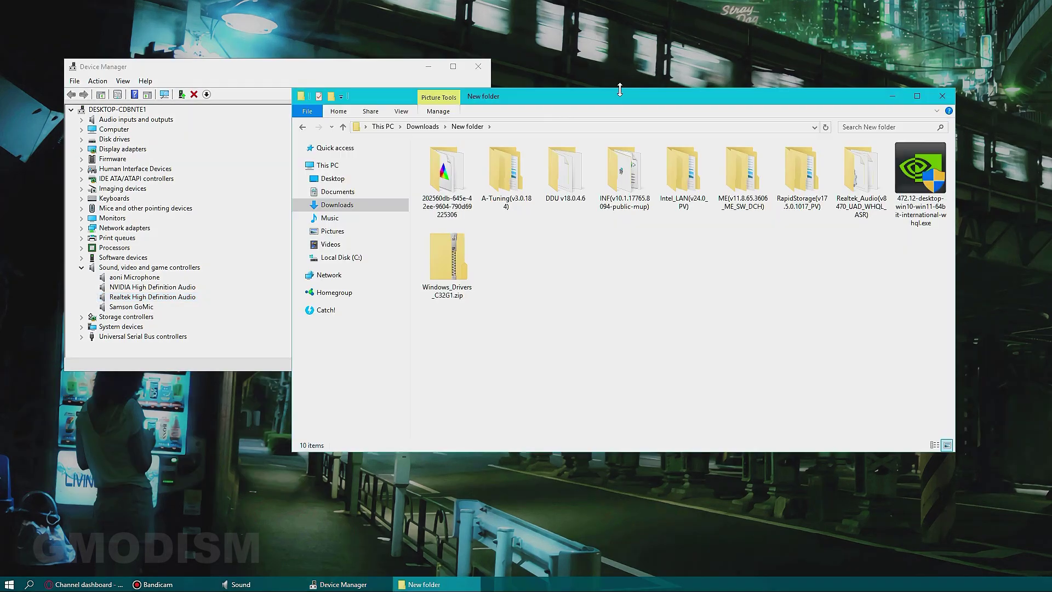
# - Open the Realtek_Audio folder in Downloads\New folder and run its Setup.exe
pyautogui.moveTo(543, 101); pyautogui.dragTo(524, 111)
pyautogui.moveTo(800, 345); pyautogui.dragTo(400, 148)
pyautogui.click(767, 187)
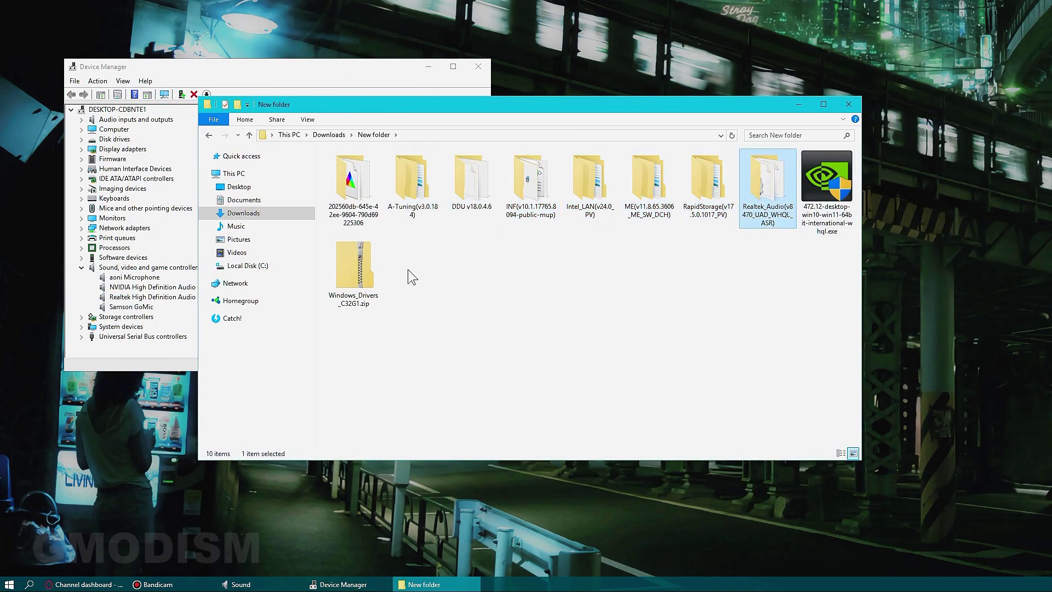
pyautogui.doubleClick(777, 172)
pyautogui.scroll(-3, 550, 372)
pyautogui.scroll(-6, 549, 371)
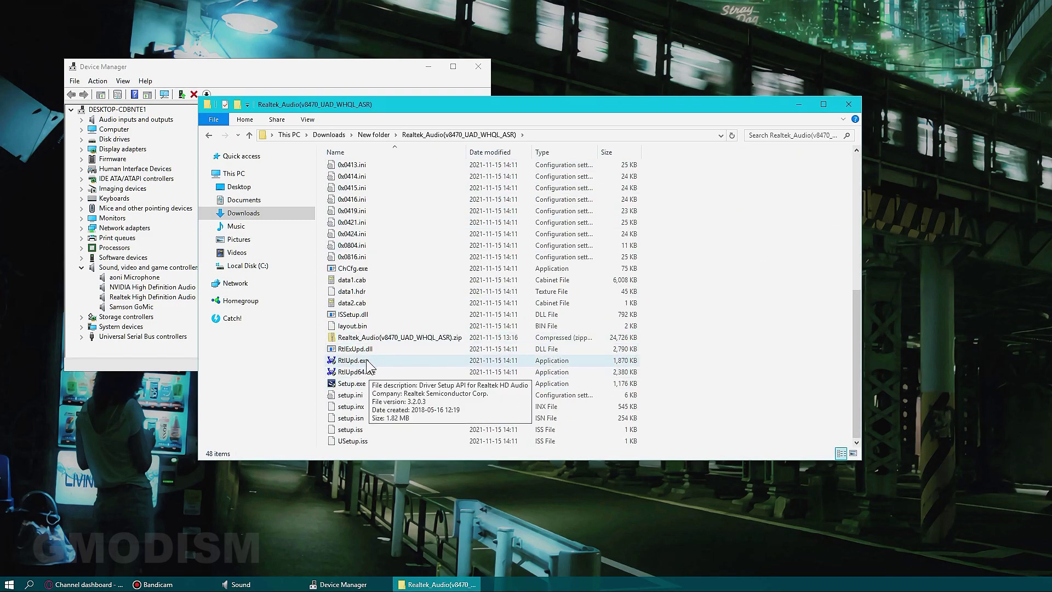
pyautogui.doubleClick(357, 384)
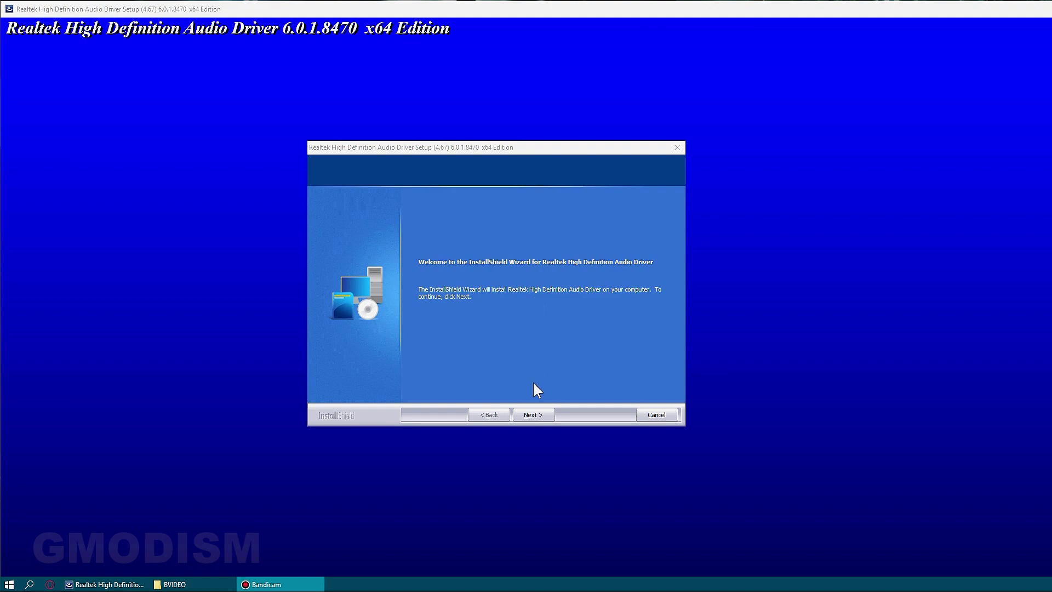
# - Start the Realtek HD Audio Driver 6.0.1.8470 install and dismiss the unsupported-system error
pyautogui.click(534, 414)
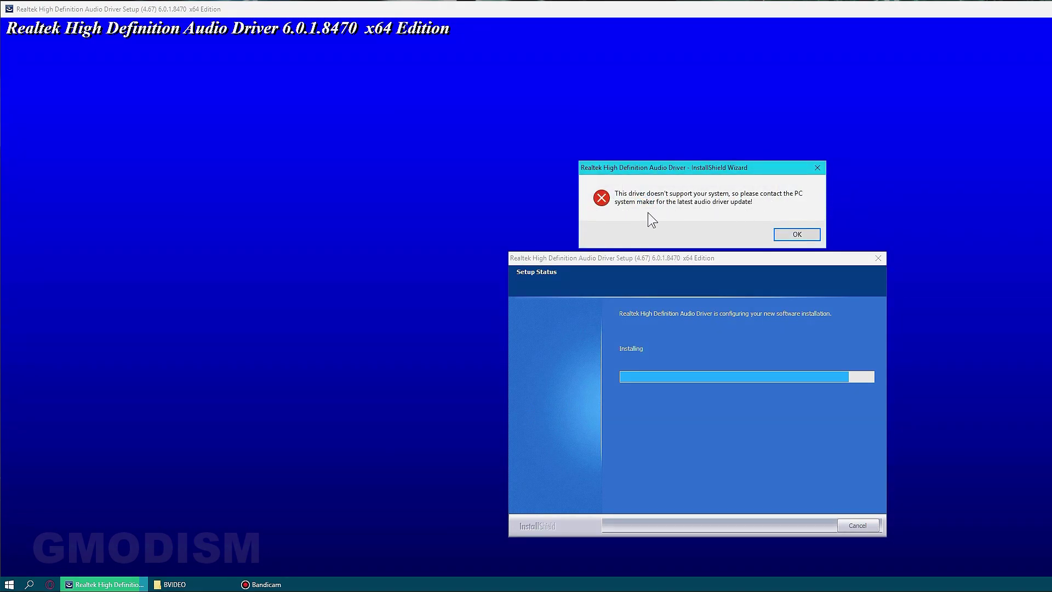
pyautogui.click(797, 236)
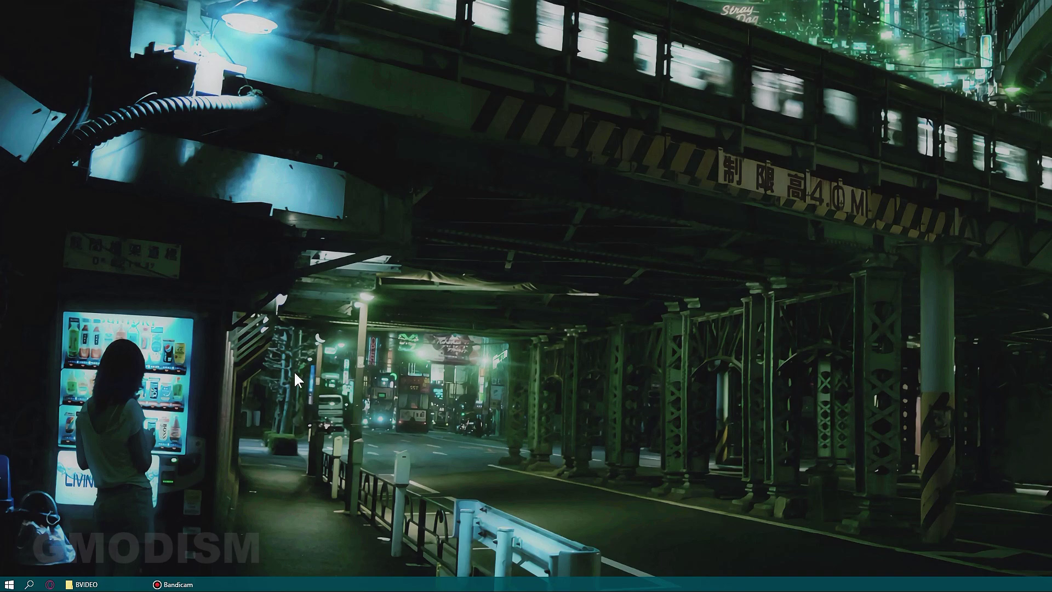
pyautogui.rightClick(8, 585)
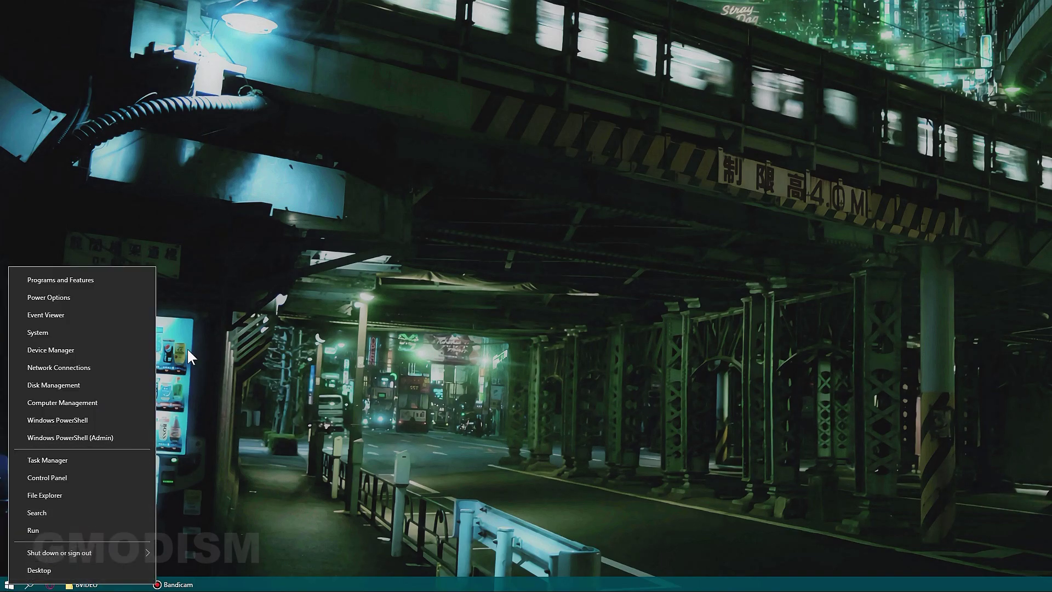
# - Show the Driver tab of Speakers (Realtek High Definition Audio) under Audio inputs and outputs
pyautogui.click(85, 366)
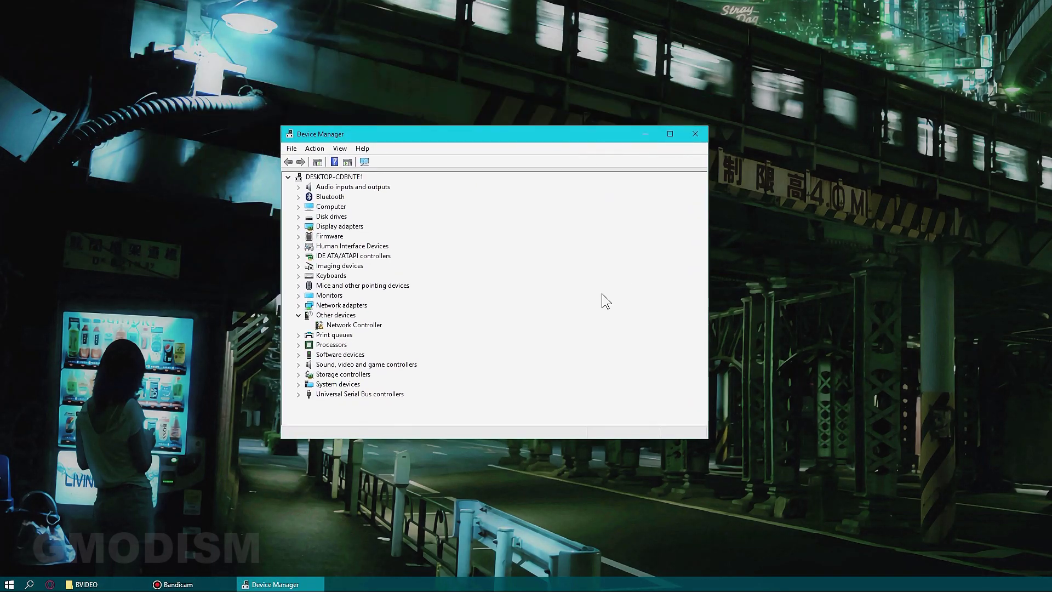
pyautogui.click(296, 316)
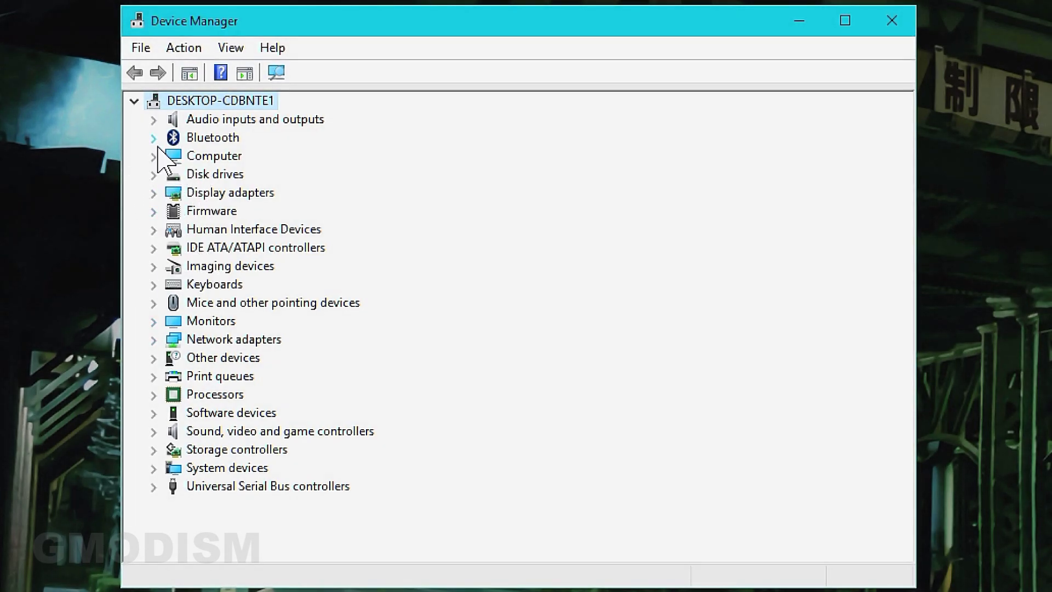
pyautogui.click(154, 120)
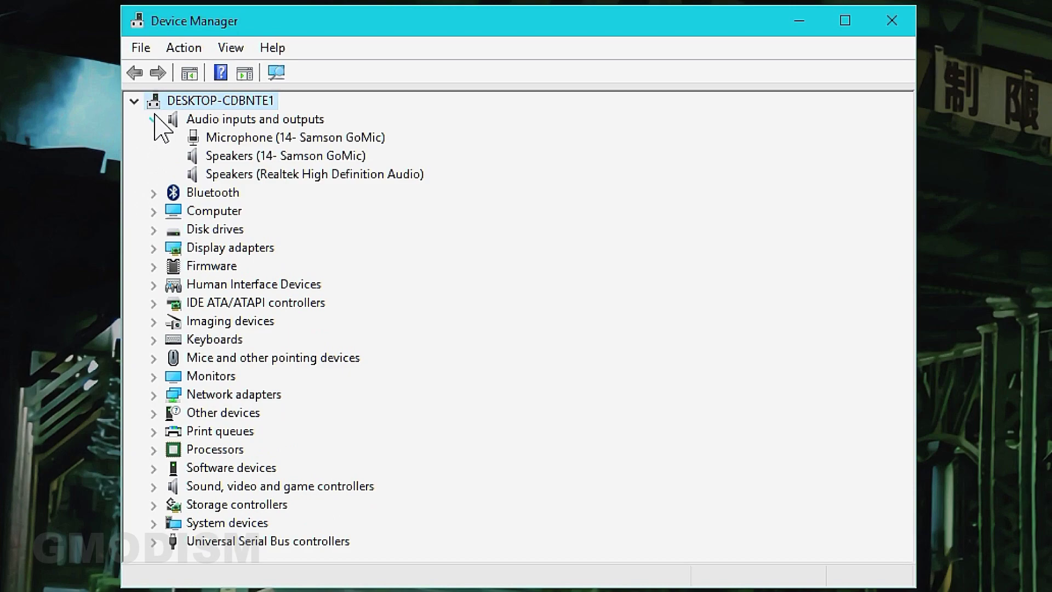
pyautogui.click(159, 488)
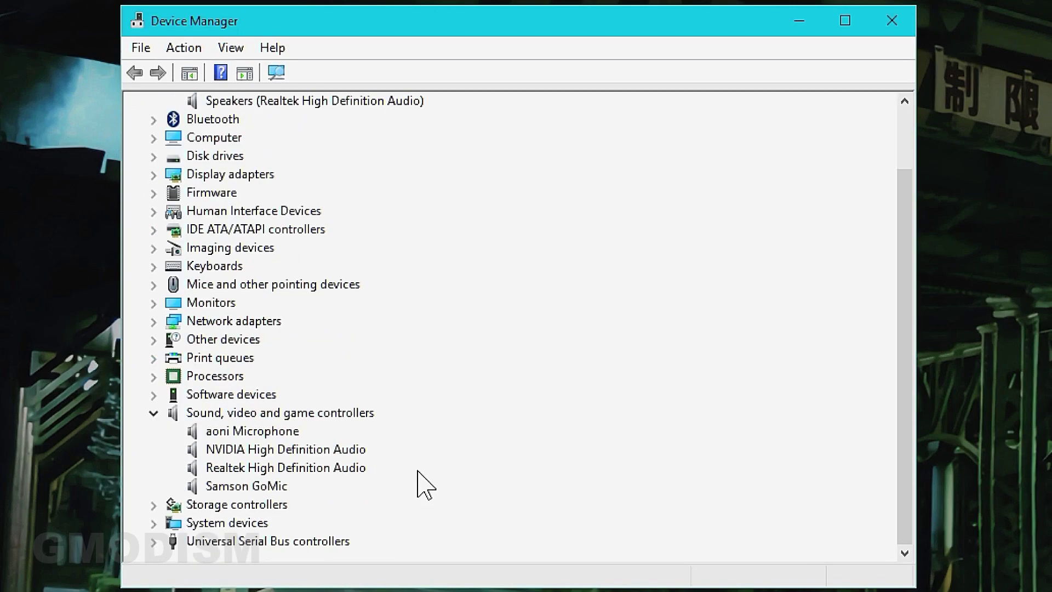
pyautogui.scroll(2, 375, 444)
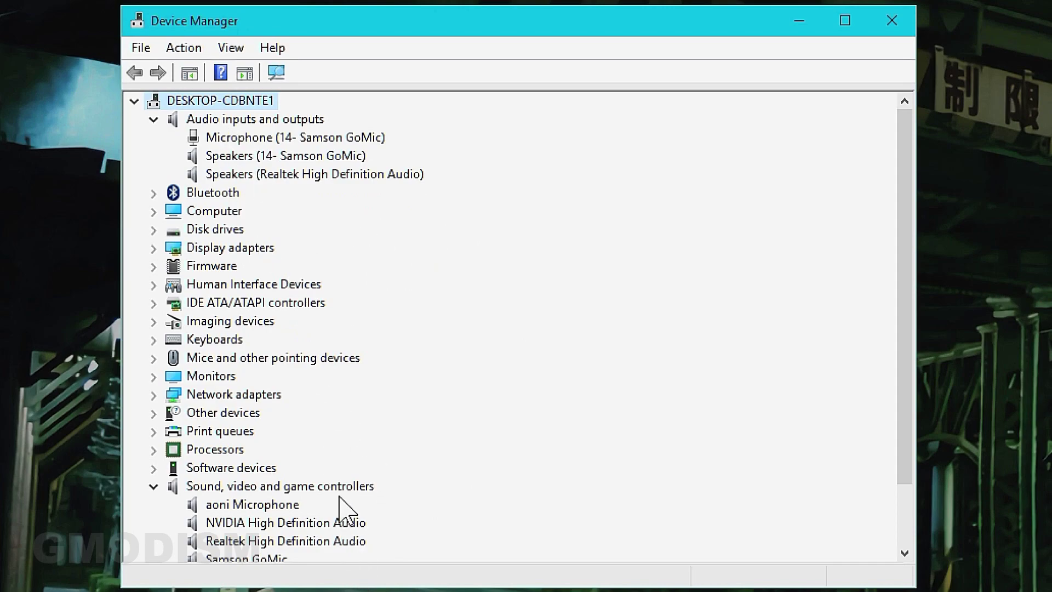
pyautogui.scroll(-1, 328, 504)
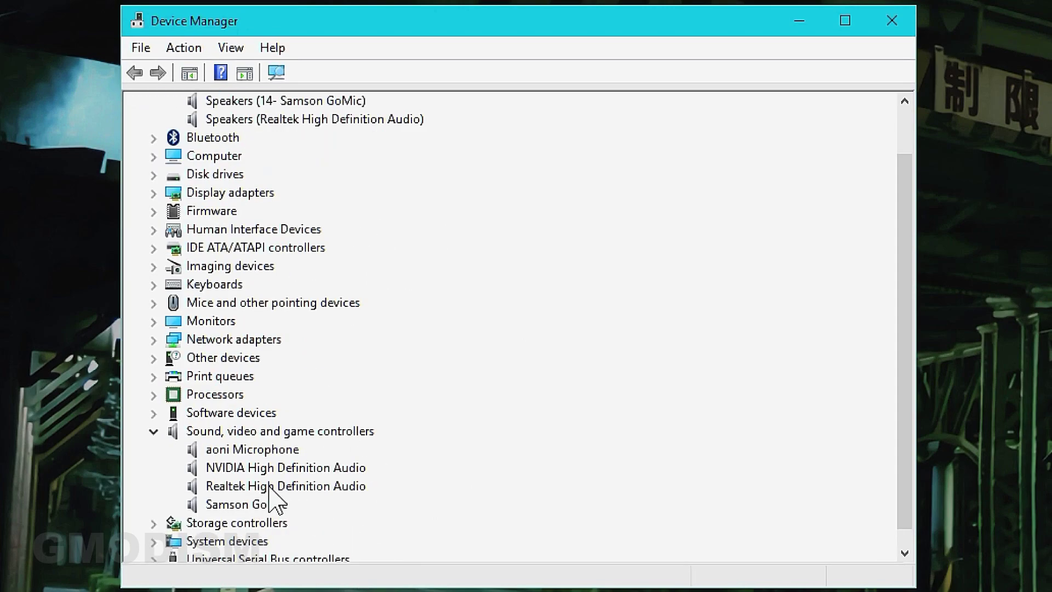
pyautogui.scroll(1, 274, 487)
pyautogui.click(248, 175)
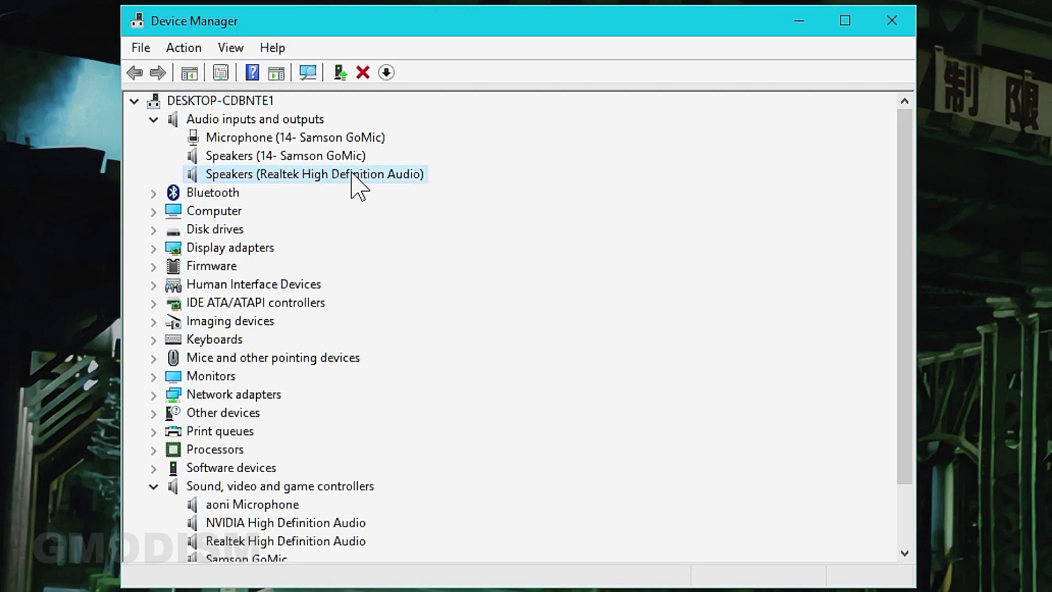
pyautogui.doubleClick(321, 179)
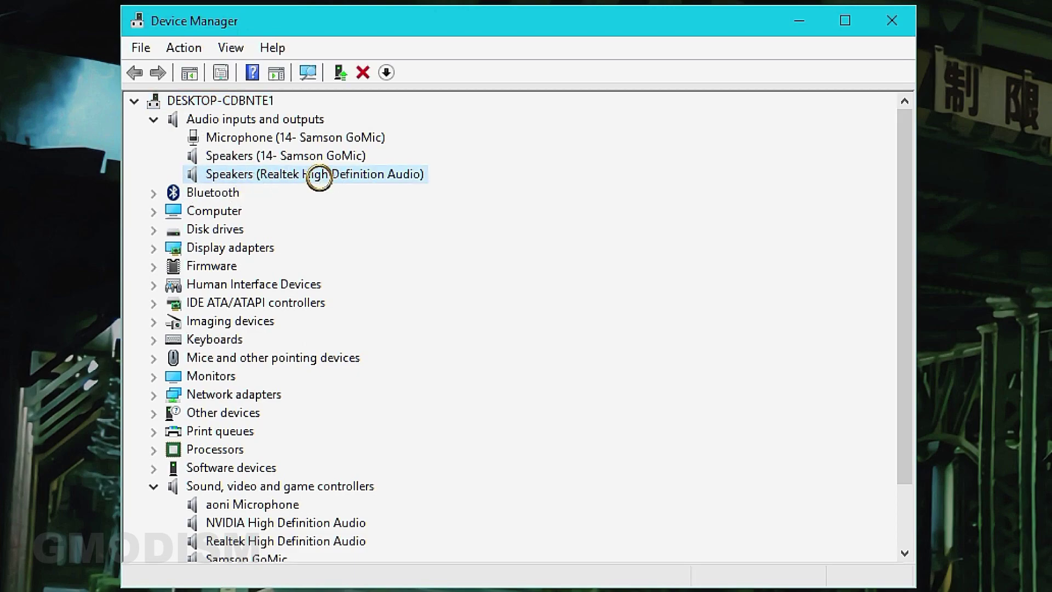
pyautogui.click(394, 115)
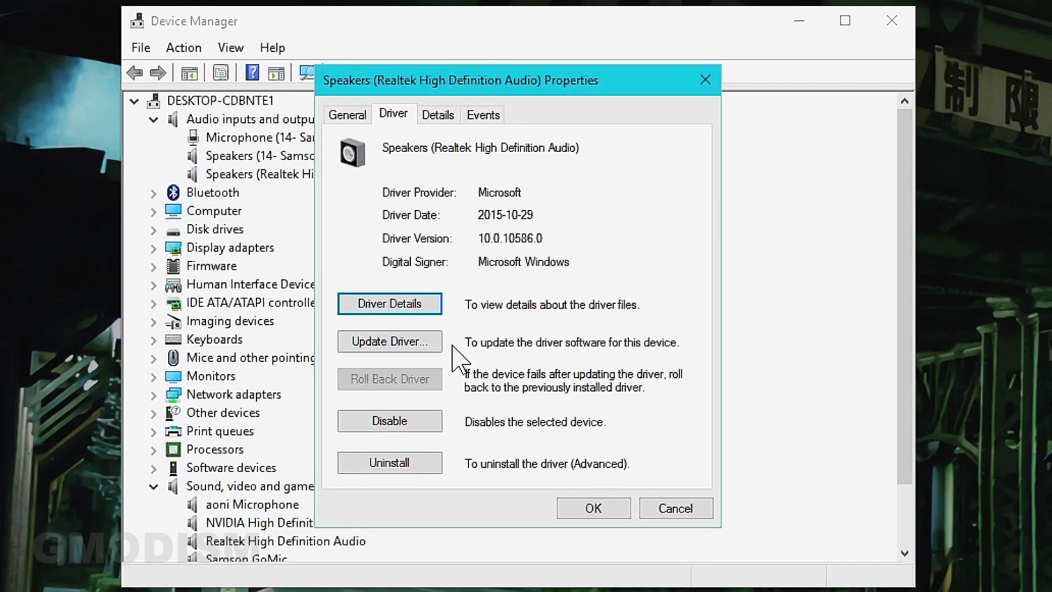
# - Install the Generic software device driver for the Realtek speakers from the driver list
pyautogui.click(402, 345)
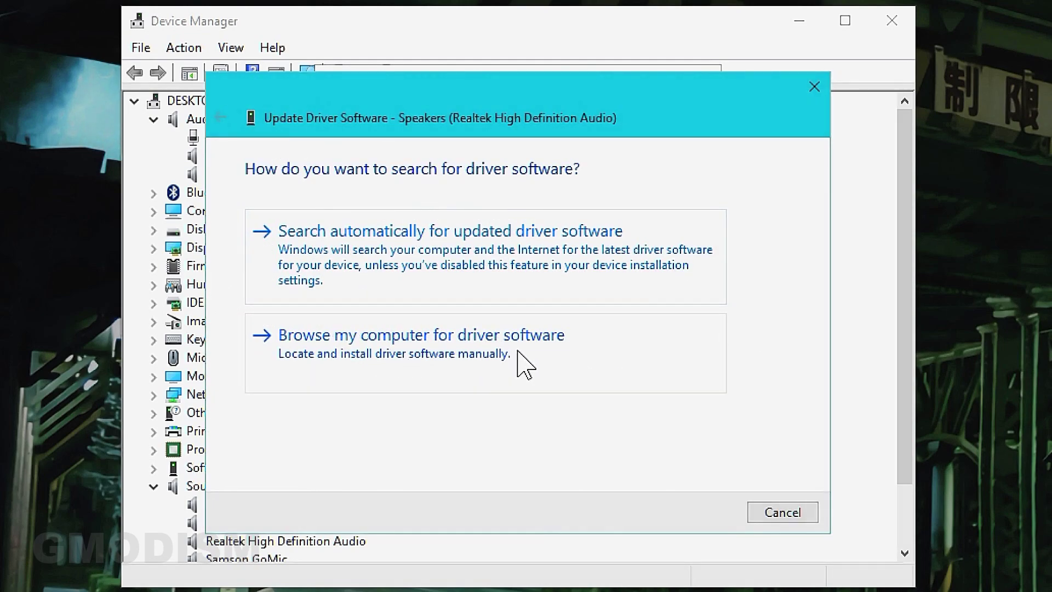
pyautogui.click(525, 366)
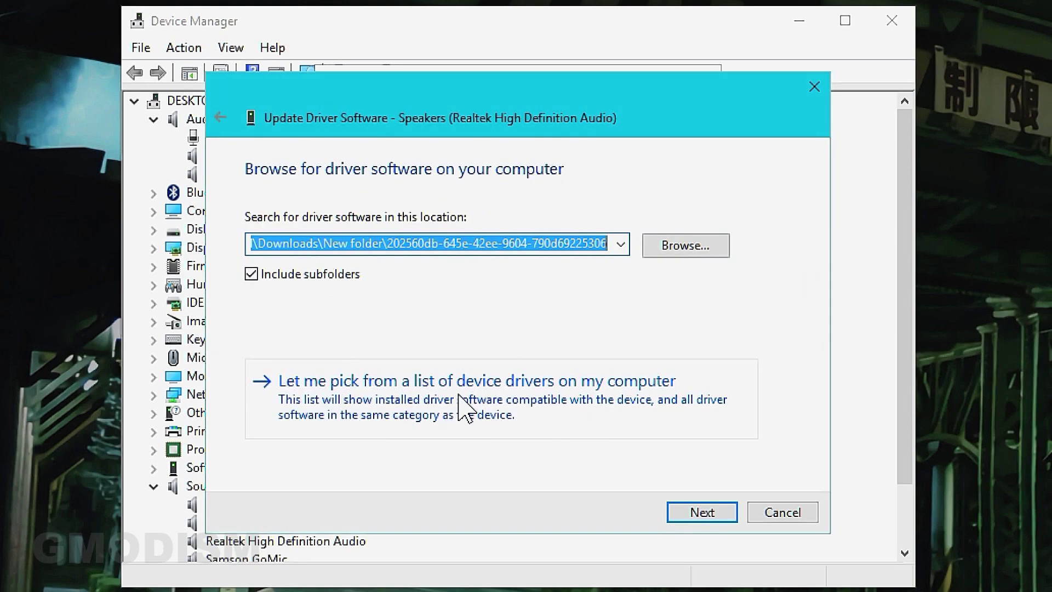
pyautogui.click(540, 408)
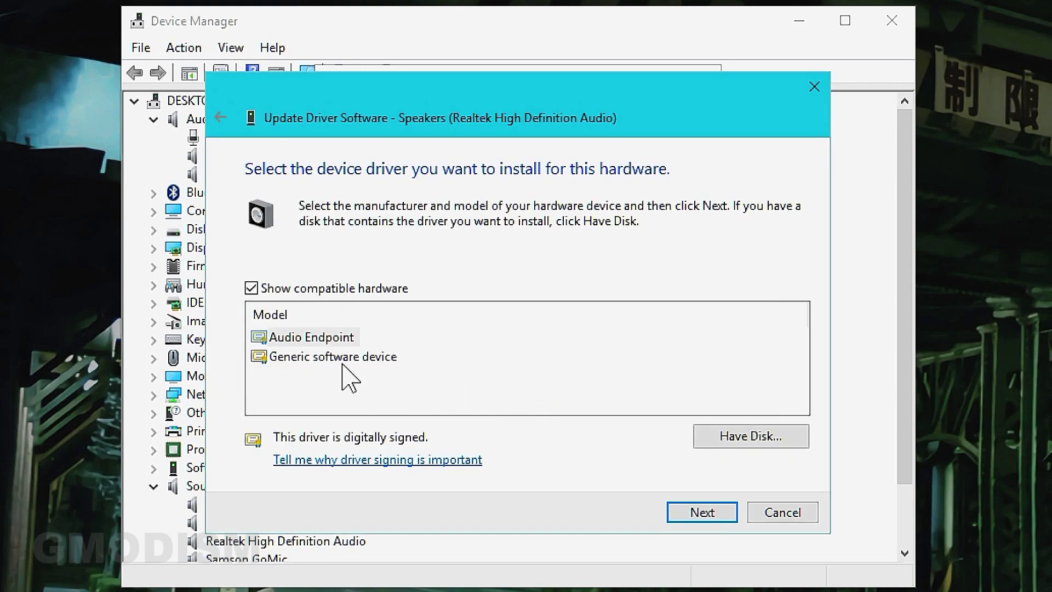
pyautogui.click(332, 359)
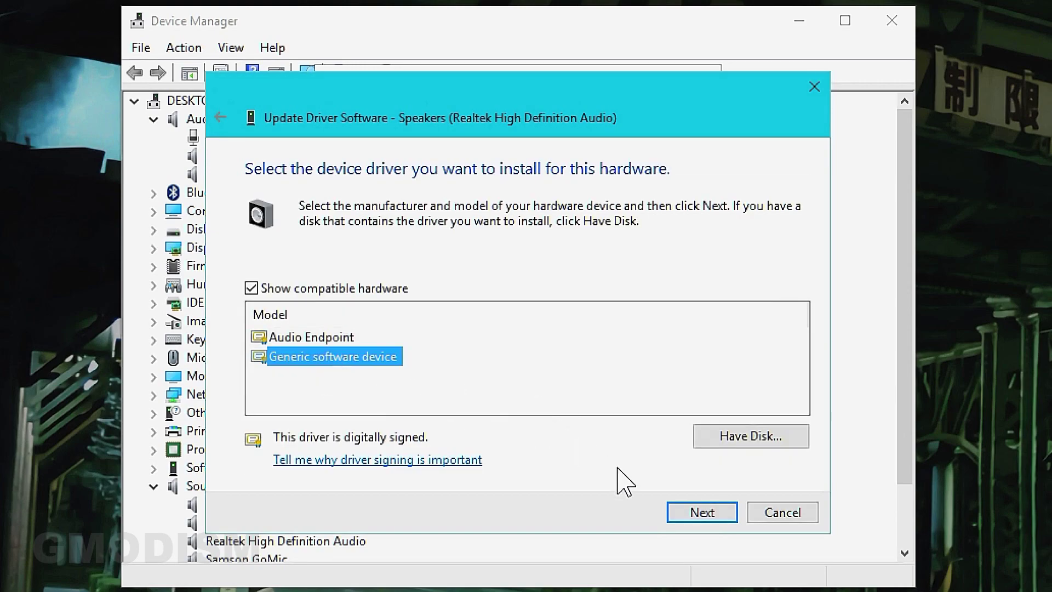
pyautogui.click(712, 514)
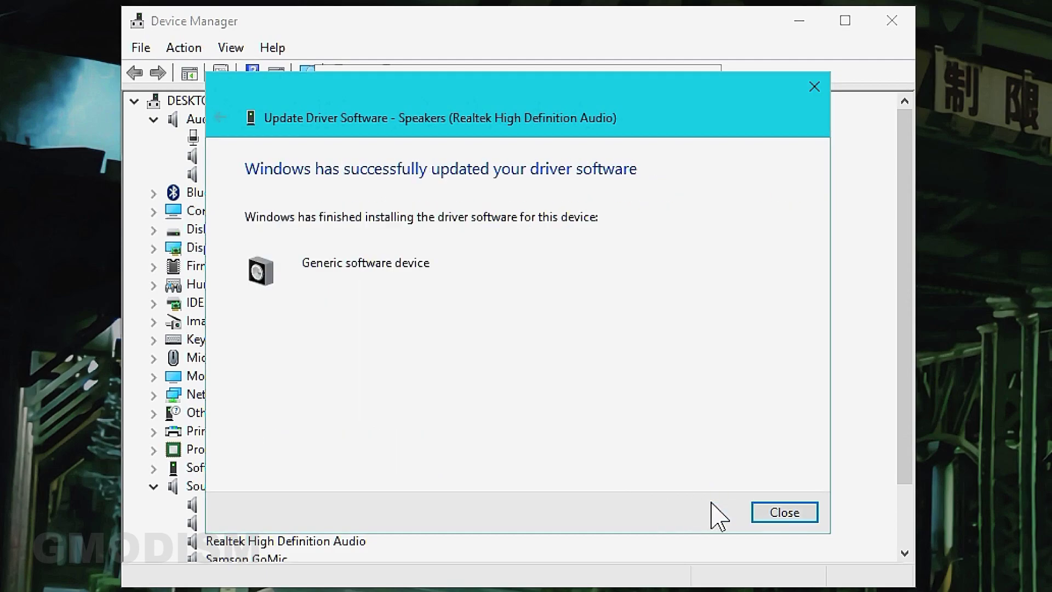
pyautogui.click(789, 512)
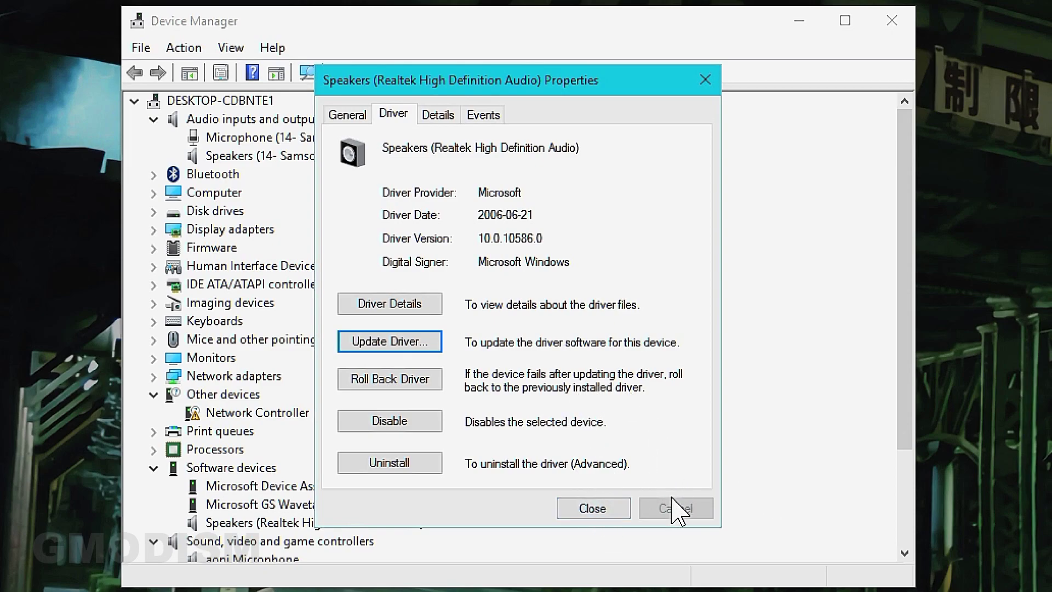
pyautogui.click(597, 504)
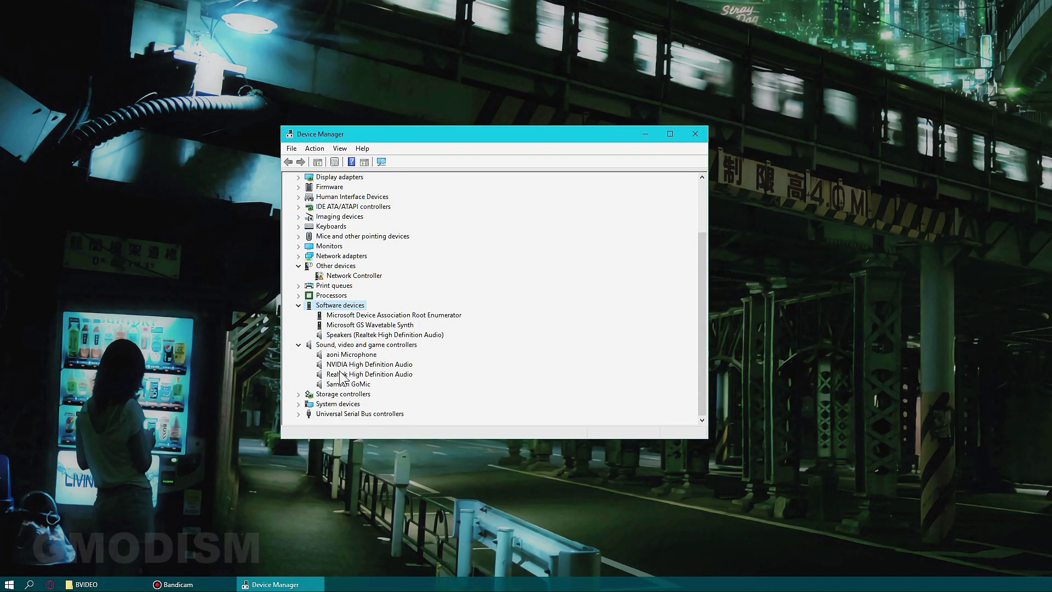
# - Install the generic High Definition Audio Device driver on the Realtek controller, accepting the warning
pyautogui.click(326, 375)
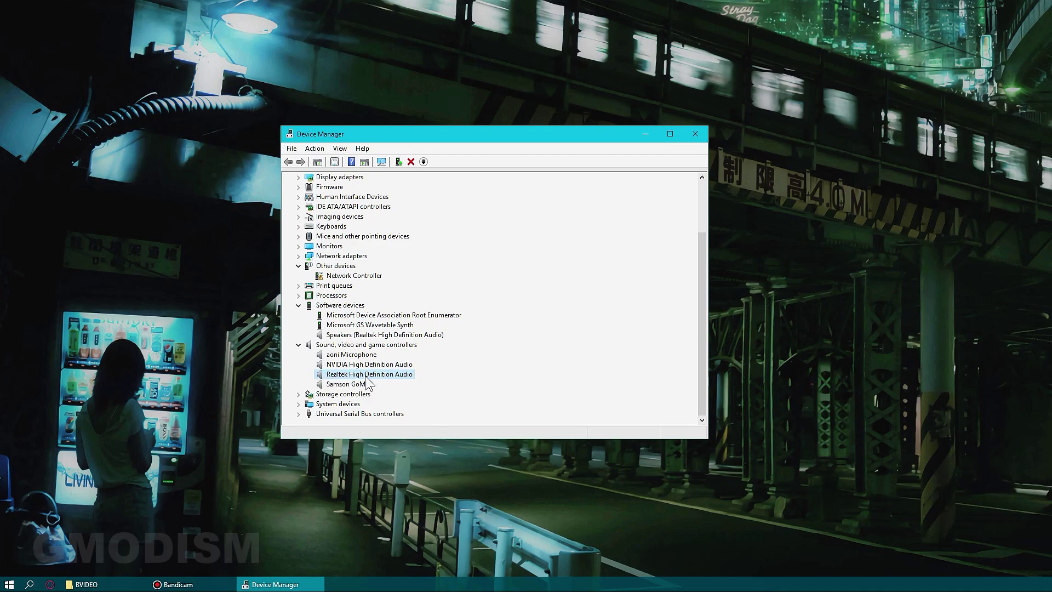
pyautogui.rightClick(361, 377)
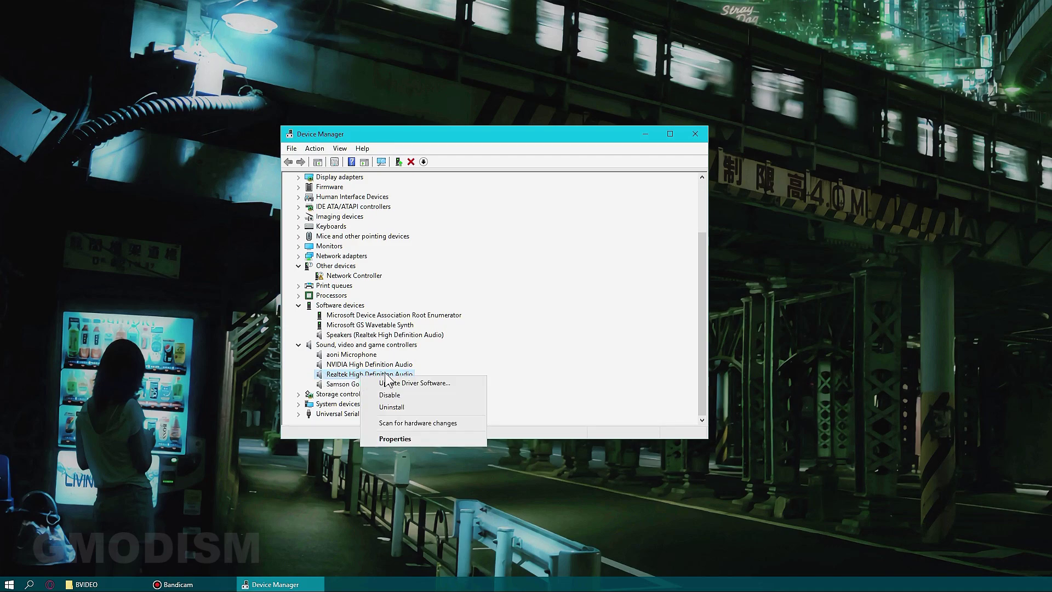
pyautogui.click(421, 383)
pyautogui.click(436, 332)
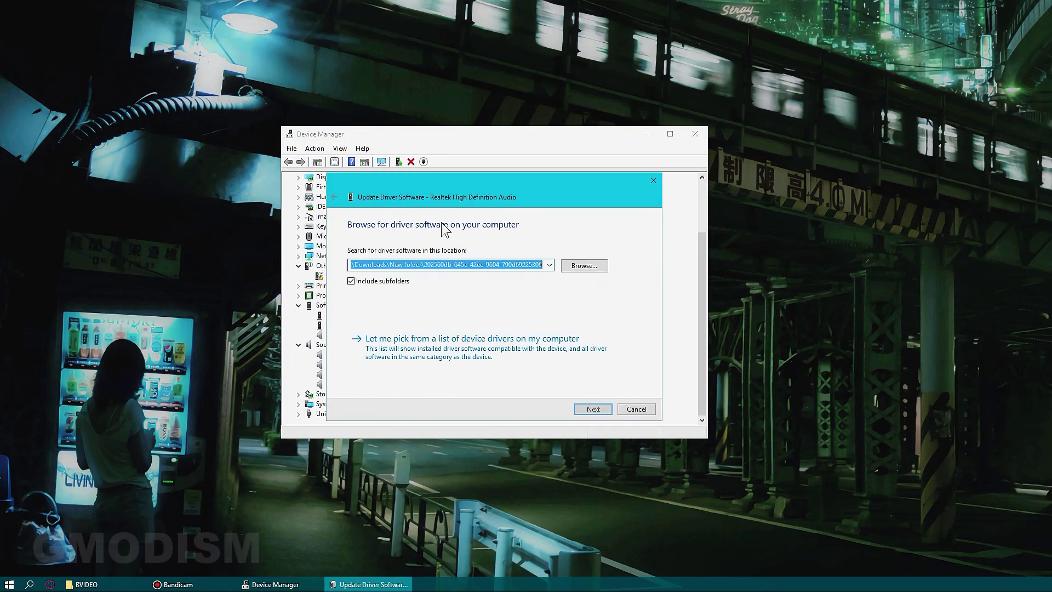
pyautogui.click(430, 344)
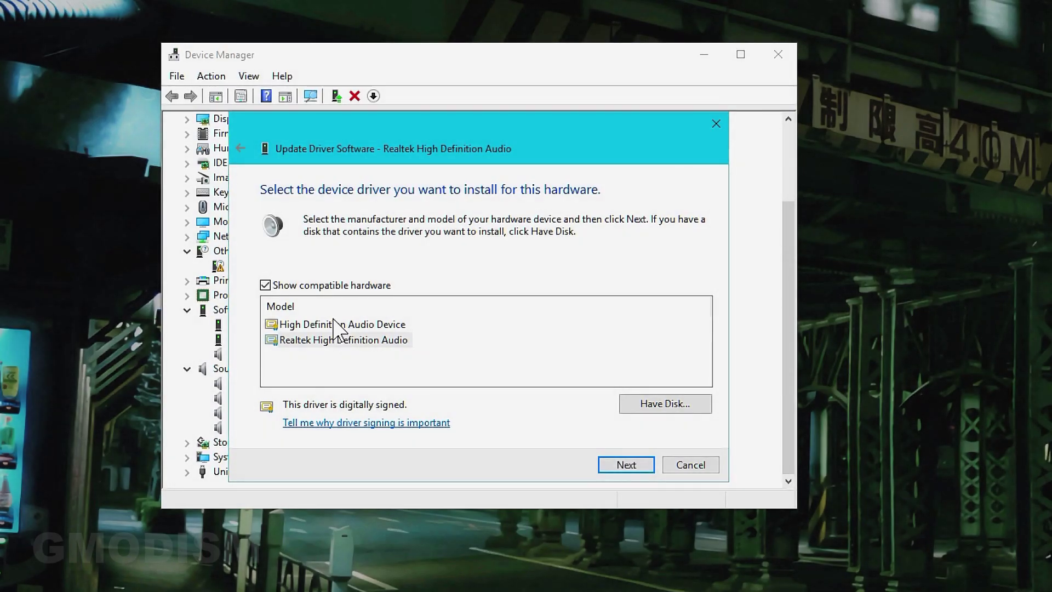
pyautogui.click(335, 323)
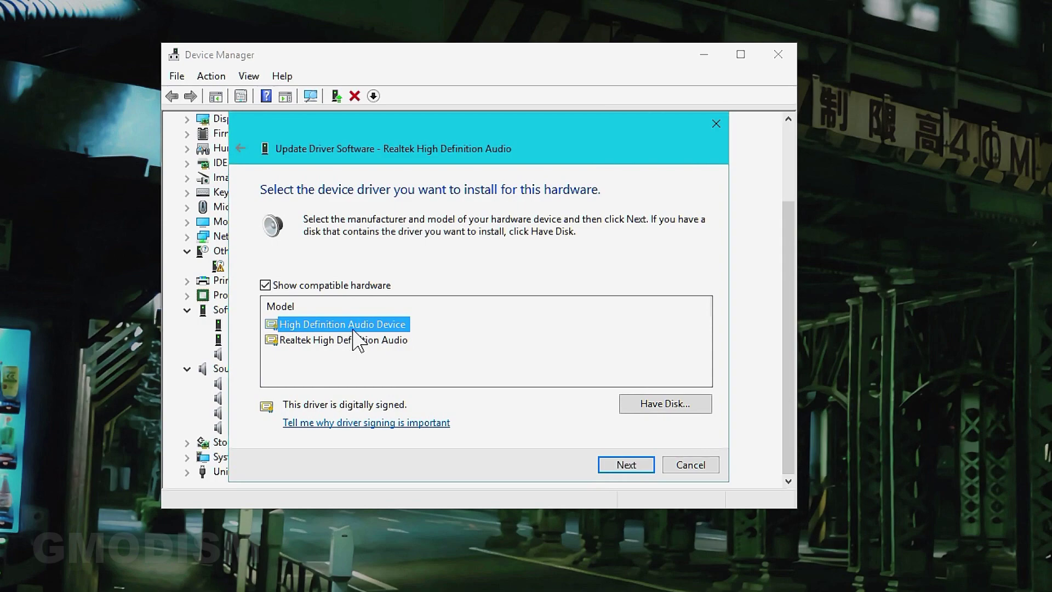
pyautogui.click(630, 467)
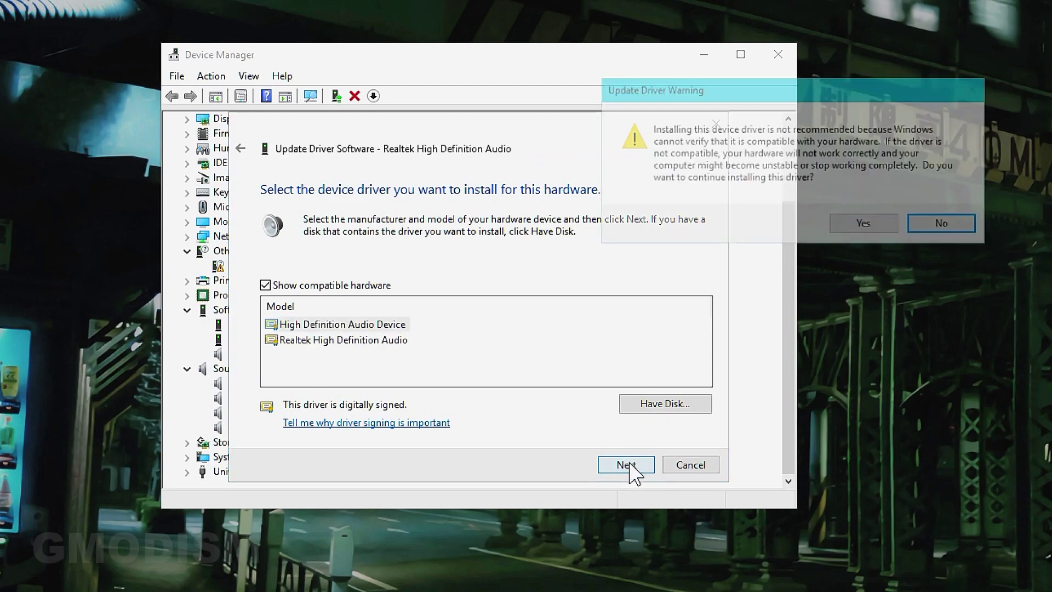
pyautogui.moveTo(804, 96); pyautogui.dragTo(468, 142)
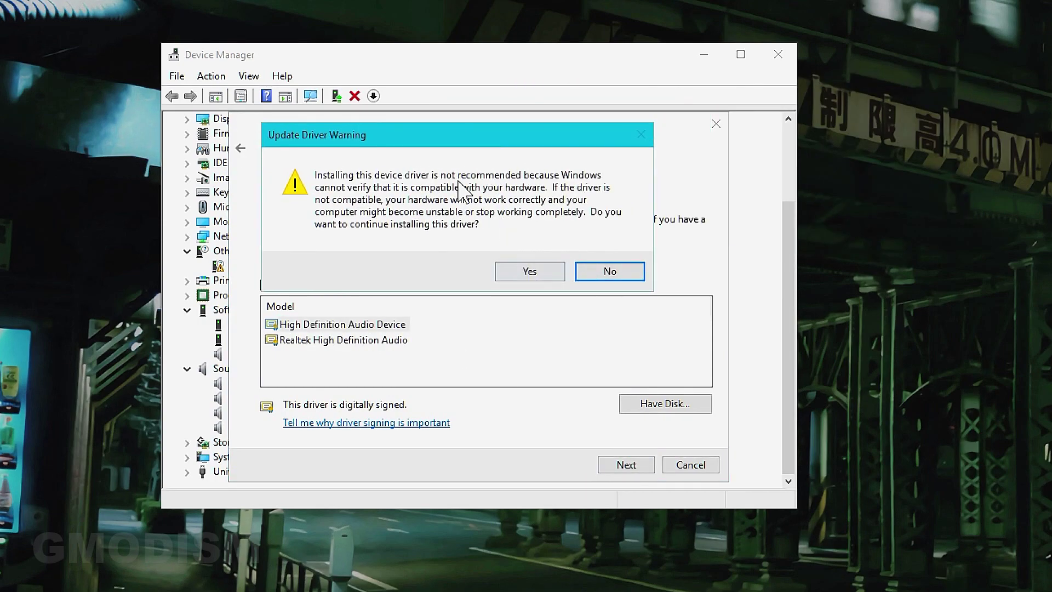
pyautogui.click(531, 274)
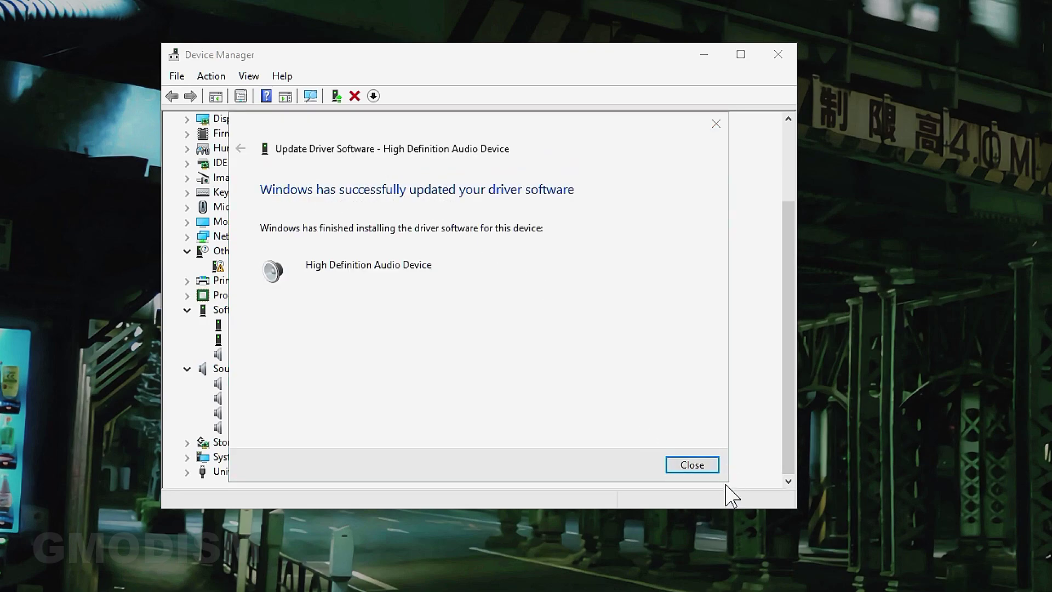
pyautogui.click(692, 465)
# - Check the updated device list and close Device Manager
pyautogui.scroll(-2, 410, 390)
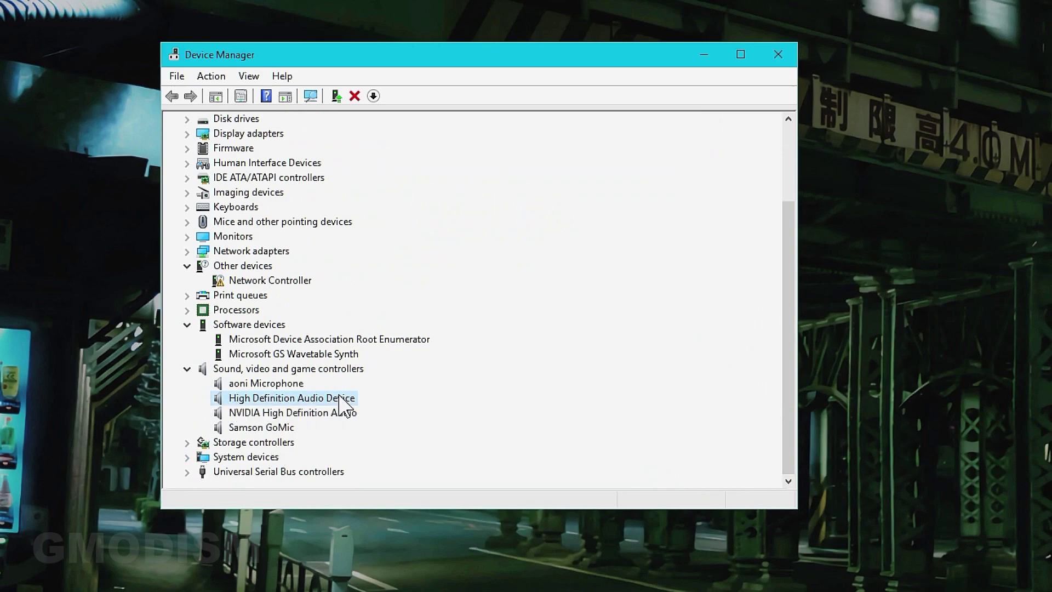
pyautogui.scroll(3, 301, 409)
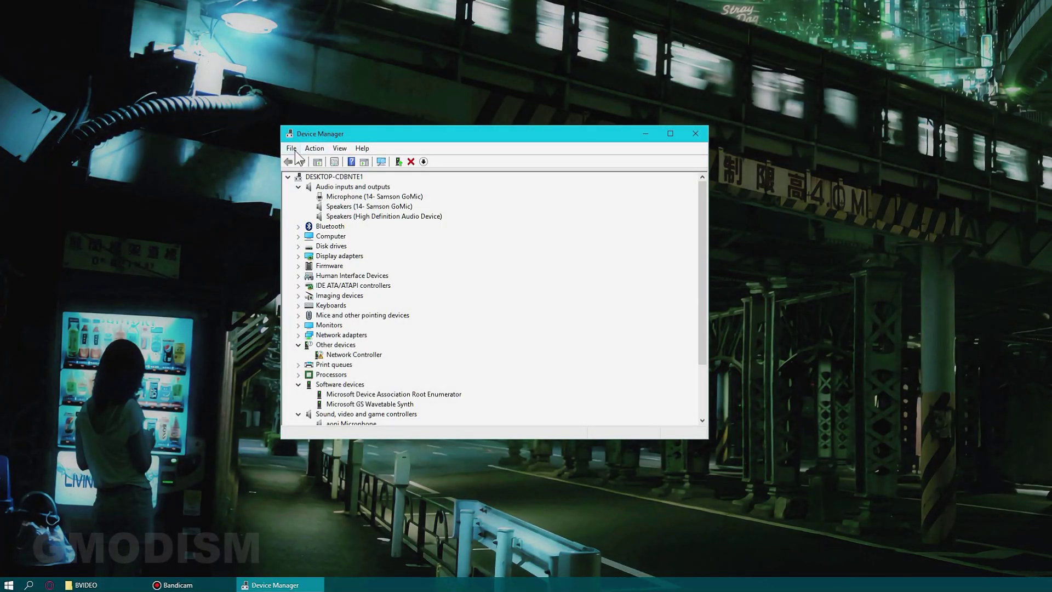
pyautogui.scroll(-3, 481, 355)
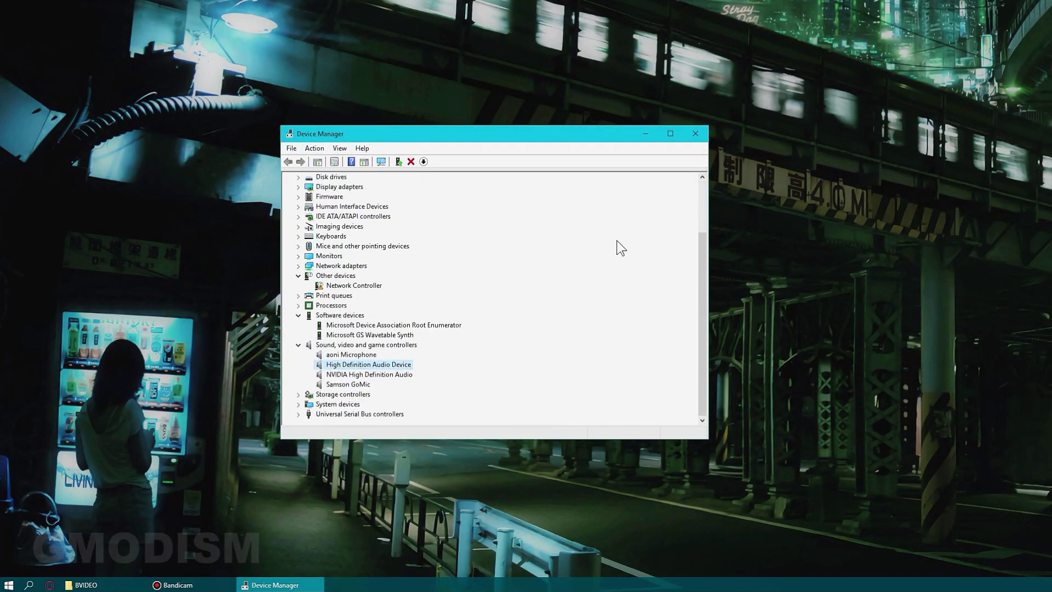
pyautogui.click(705, 138)
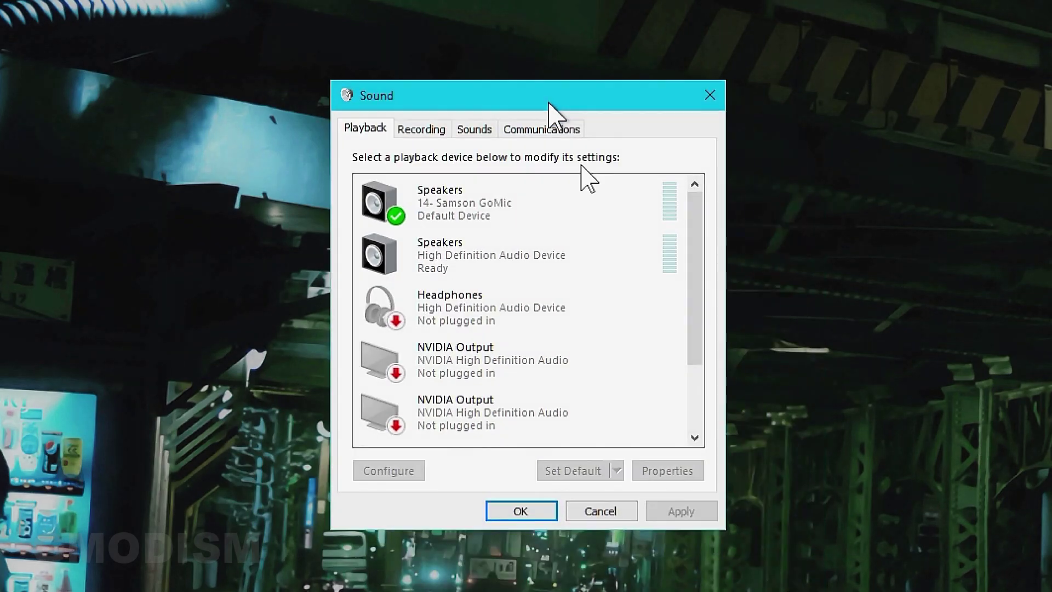
# - Run Test on the Speakers (High Definition Audio Device) entry, then shift the Sound window aside
pyautogui.scroll(-4, 504, 345)
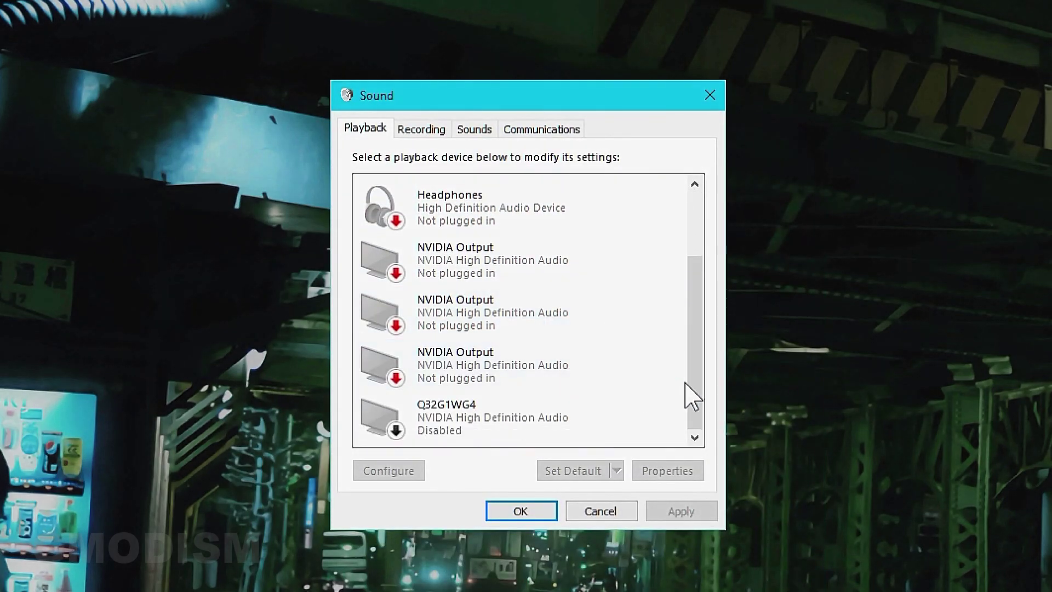
pyautogui.moveTo(688, 399); pyautogui.dragTo(689, 217)
pyautogui.click(465, 258)
pyautogui.rightClick(478, 250)
pyautogui.click(526, 281)
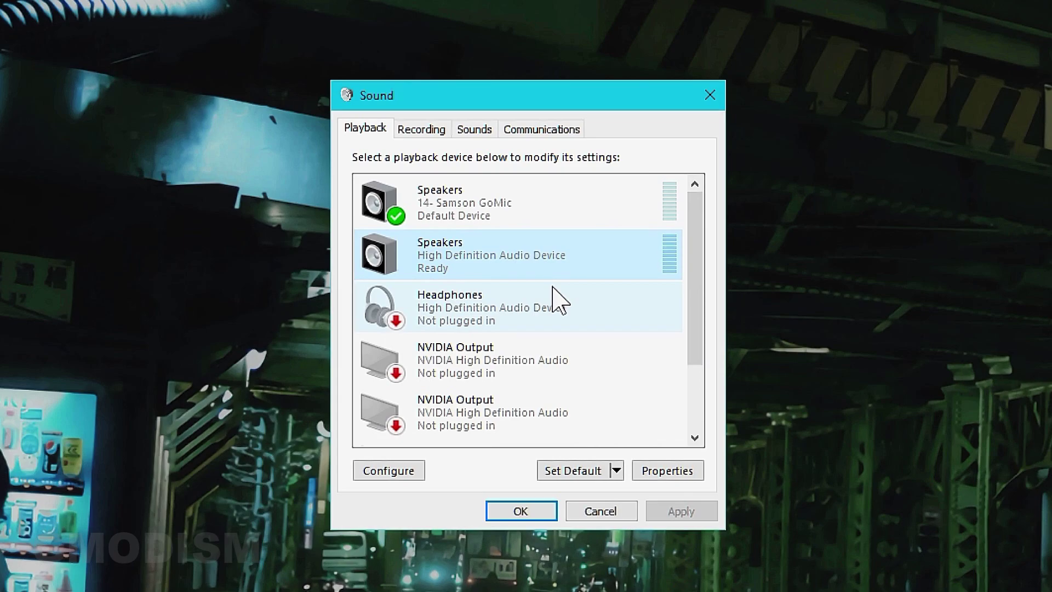
pyautogui.moveTo(546, 95); pyautogui.dragTo(705, 113)
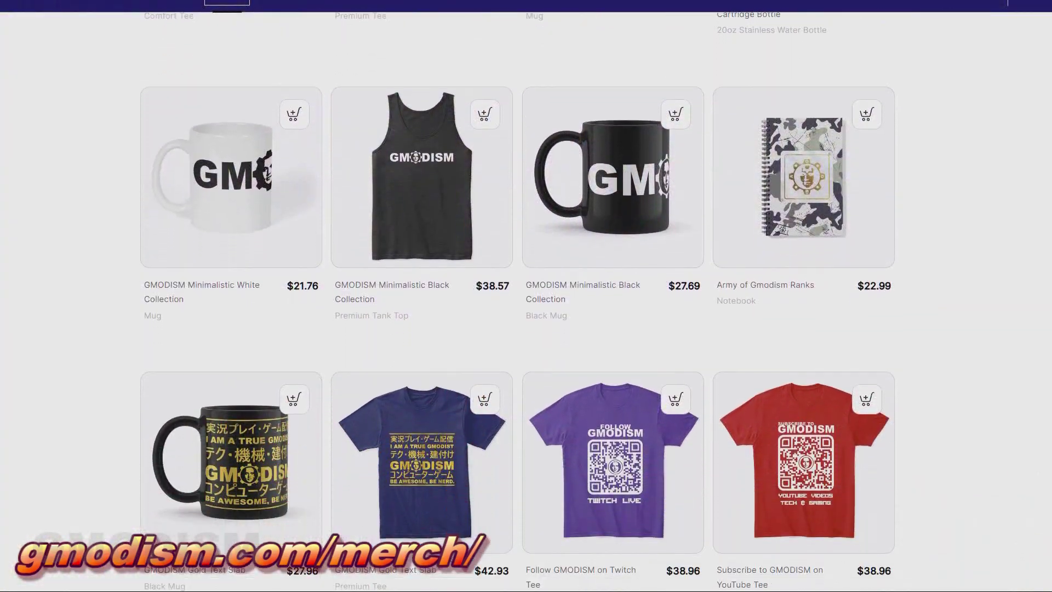
pyautogui.scroll(-10, 517, 306)
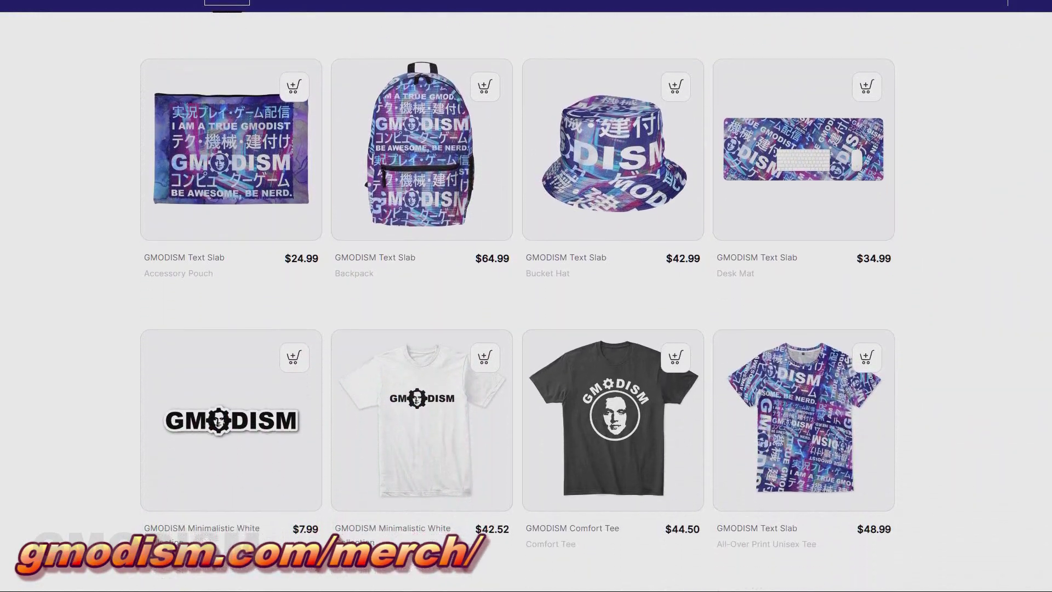